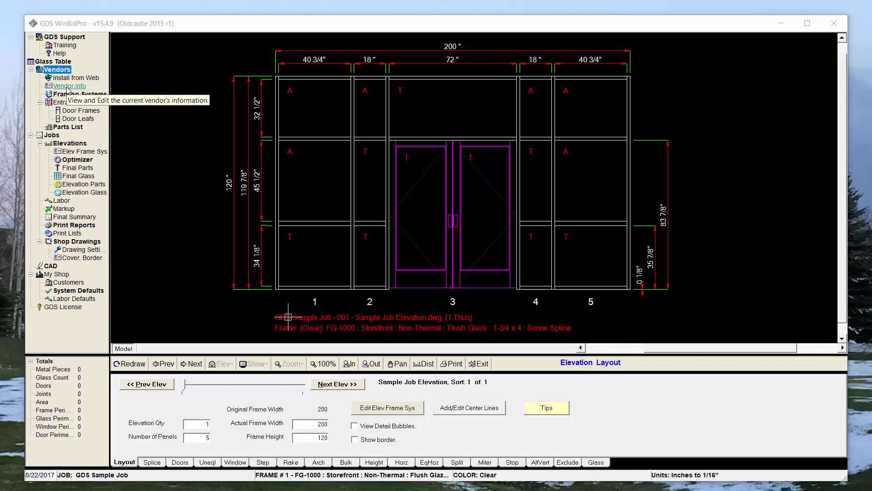
# Review the vendor list's file locations, including US Impact Systems 2017 and Trulite 2016 r1, and close it without changes.
pyautogui.click(57, 71)
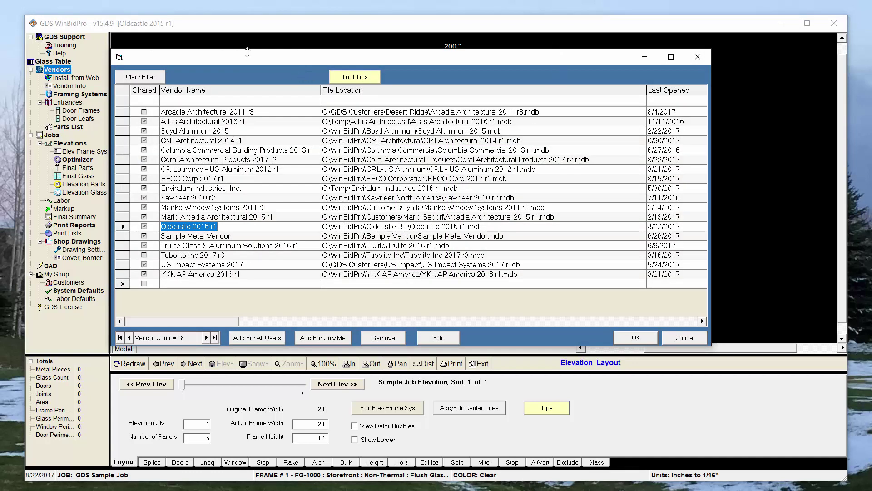
pyautogui.moveTo(249, 62)
pyautogui.mouseDown()
pyautogui.moveTo(276, 148)
pyautogui.moveTo(234, 140)
pyautogui.mouseUp()
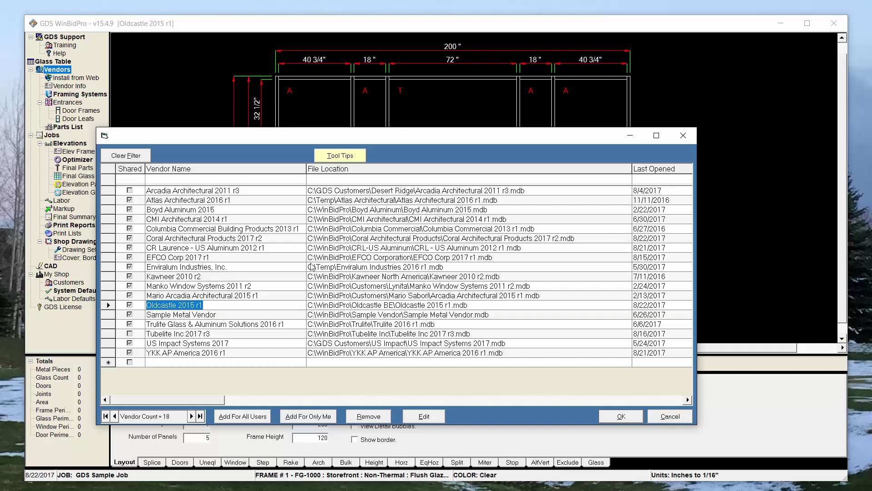
pyautogui.click(330, 346)
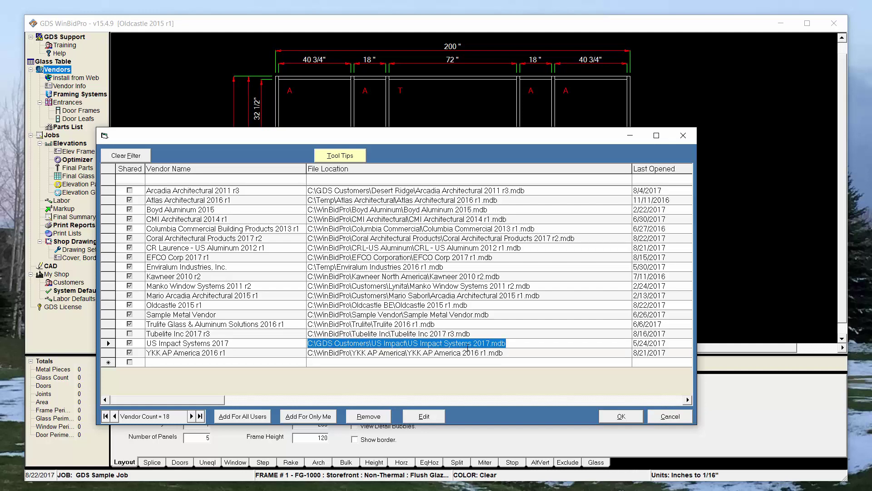
pyautogui.click(340, 325)
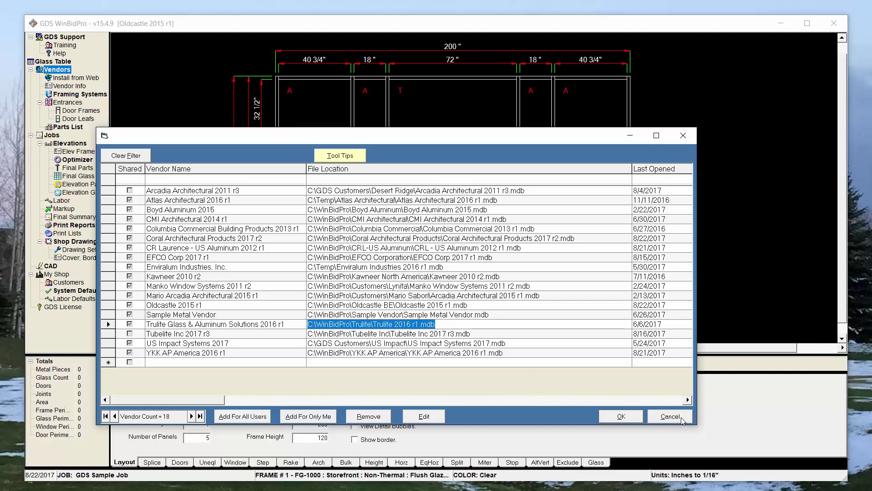
pyautogui.click(670, 416)
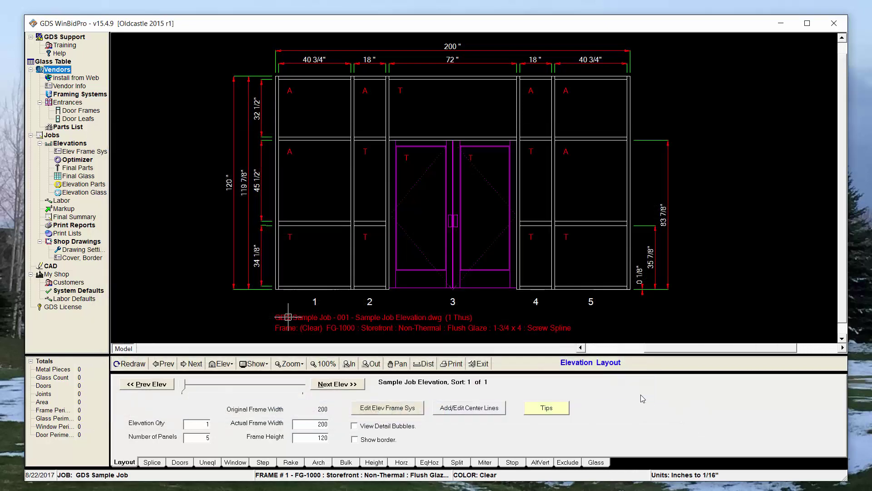
# Exit WinBidPro and open the C:\WinBidPro folder in File Explorer.
pyautogui.click(481, 364)
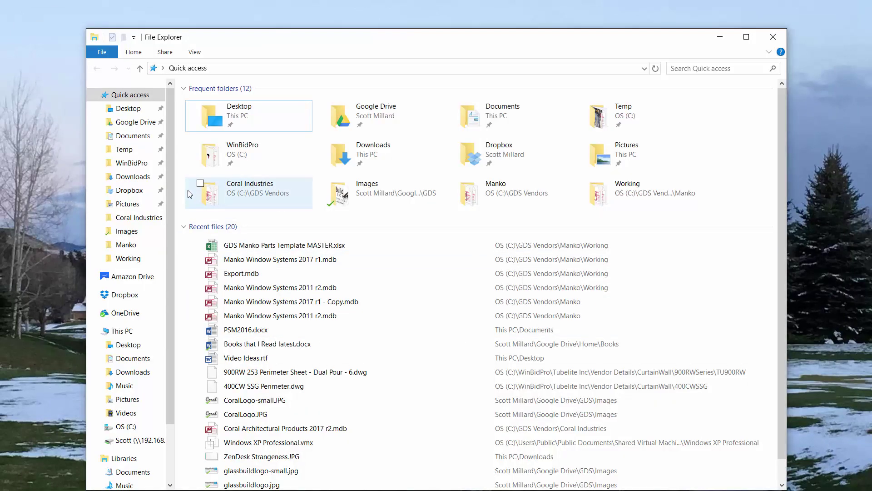
pyautogui.click(123, 430)
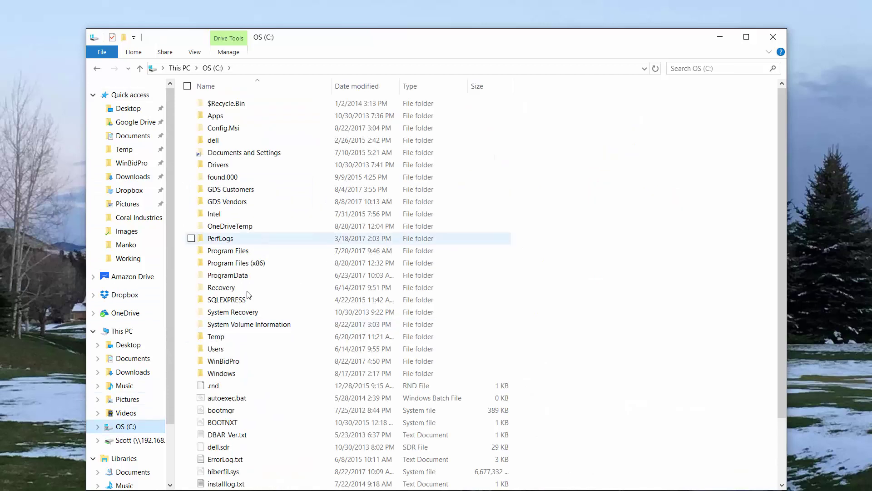
pyautogui.click(230, 362)
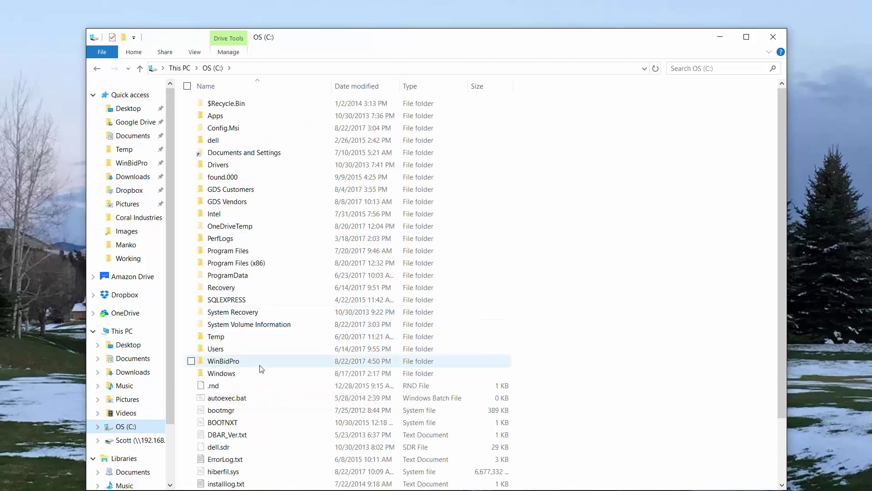
pyautogui.doubleClick(237, 363)
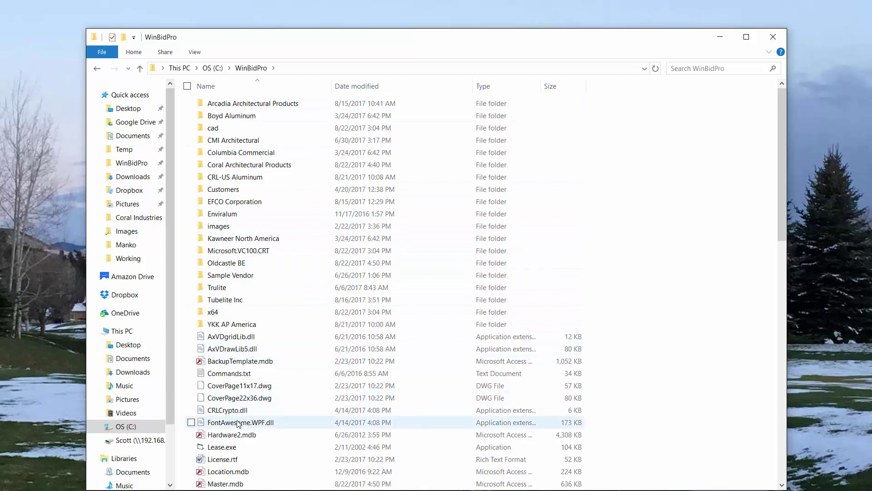
# Examine the contents of the Coral Architectural Products folder and its Vendor Details subfolder.
pyautogui.doubleClick(244, 164)
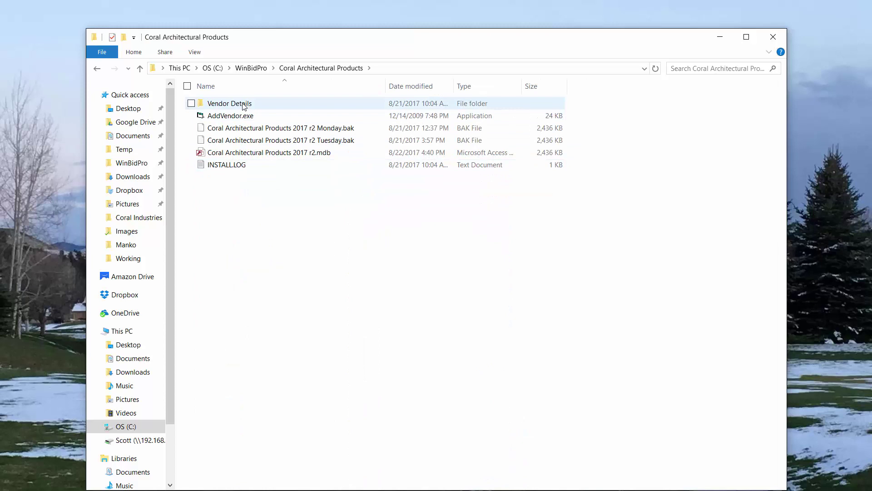
pyautogui.doubleClick(244, 104)
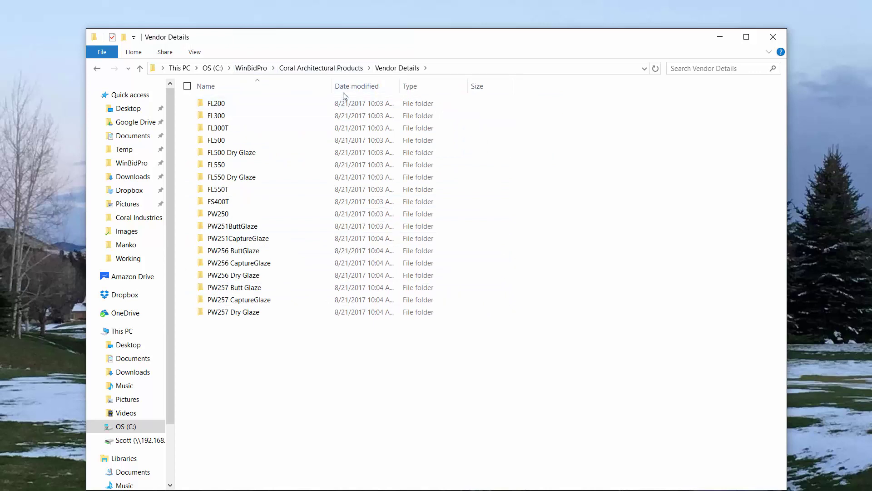
pyautogui.click(336, 69)
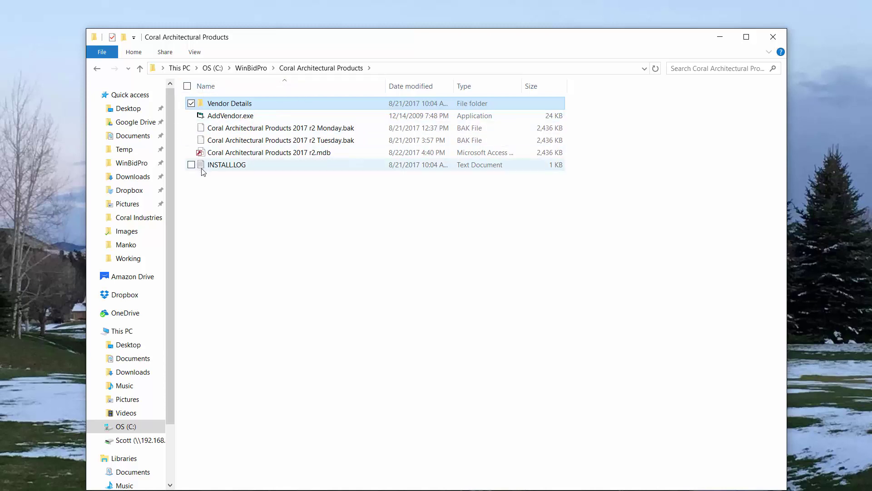
# Return to the C:\WinBidPro folder and locate the Master.mdb file.
pyautogui.click(213, 68)
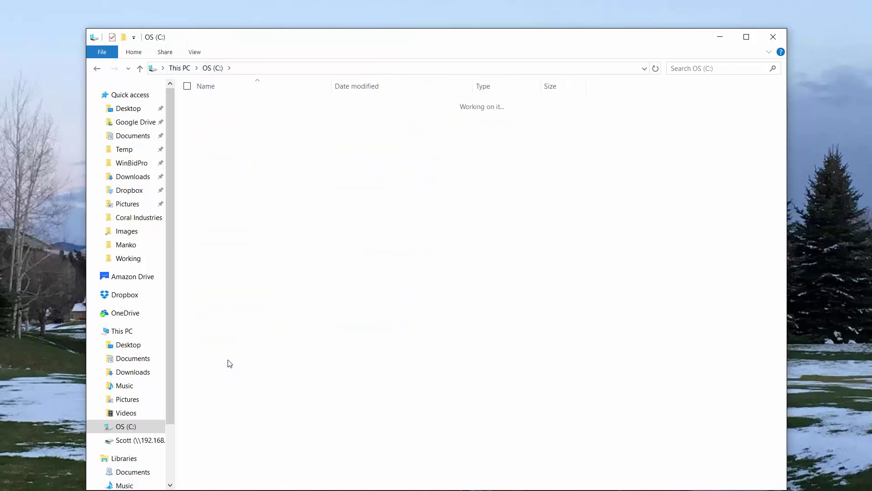
pyautogui.doubleClick(236, 164)
pyautogui.scroll(-1, 290, 429)
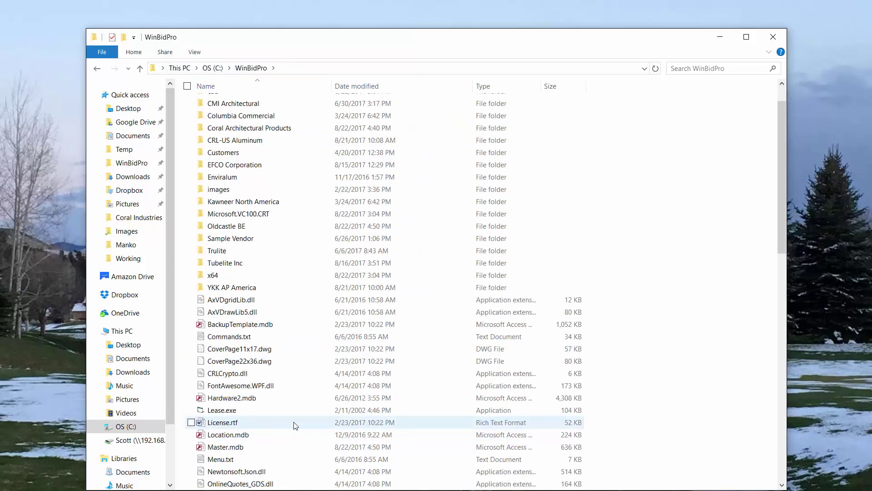
pyautogui.scroll(-1, 296, 425)
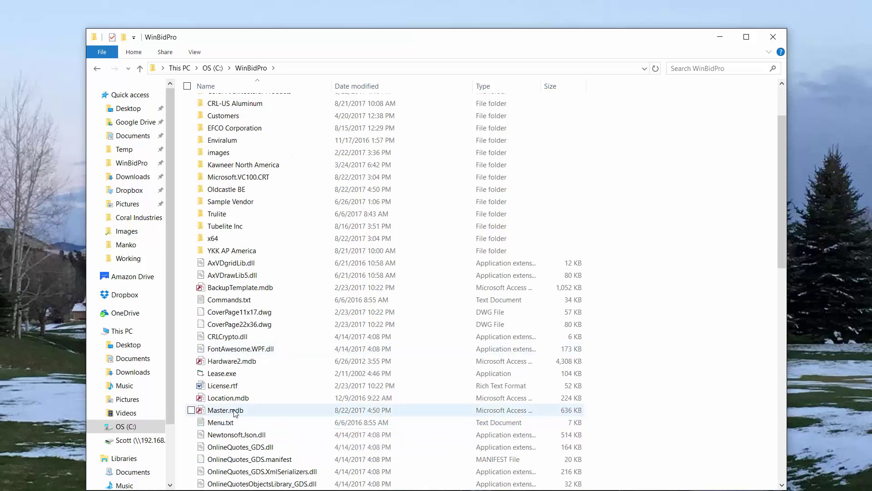
pyautogui.click(237, 412)
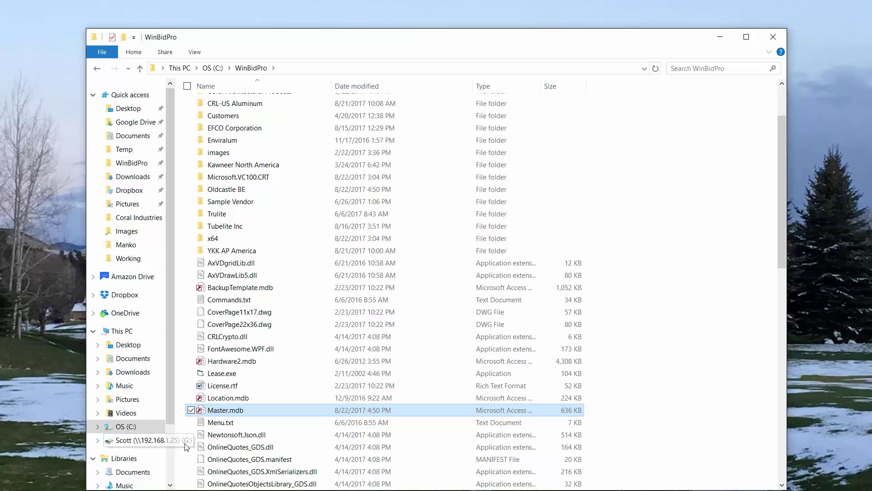
# Create a folder named WinBidPro Vendors in the root of the network G: drive.
pyautogui.click(137, 443)
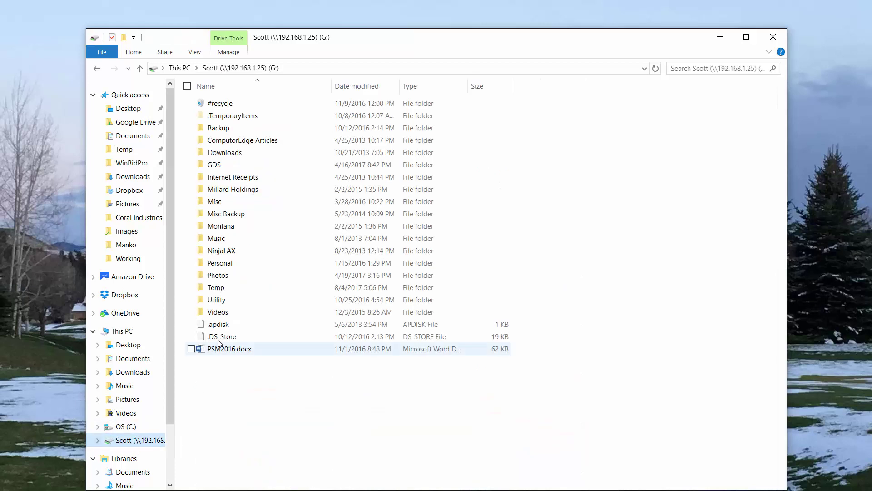
pyautogui.rightClick(243, 392)
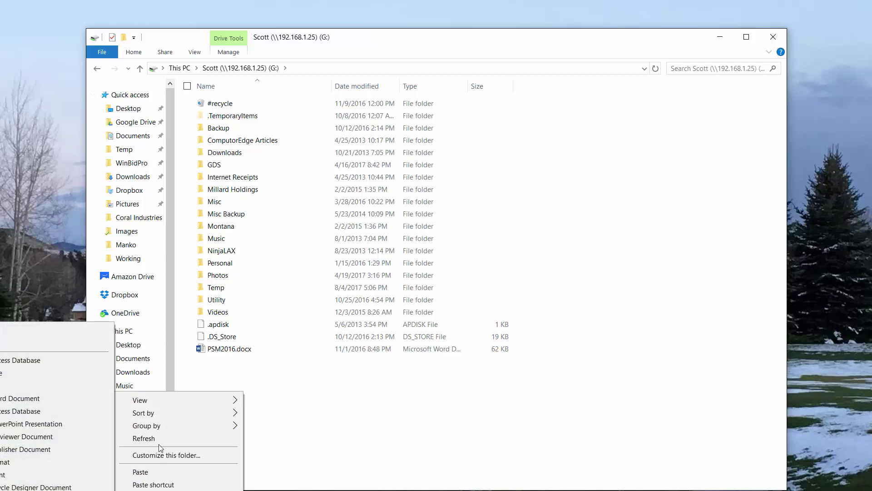
pyautogui.click(24, 335)
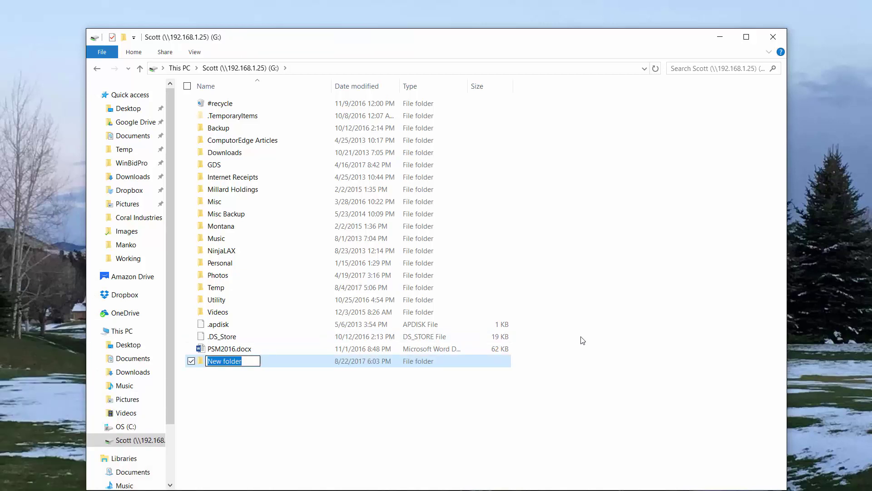
pyautogui.write('WinBid')
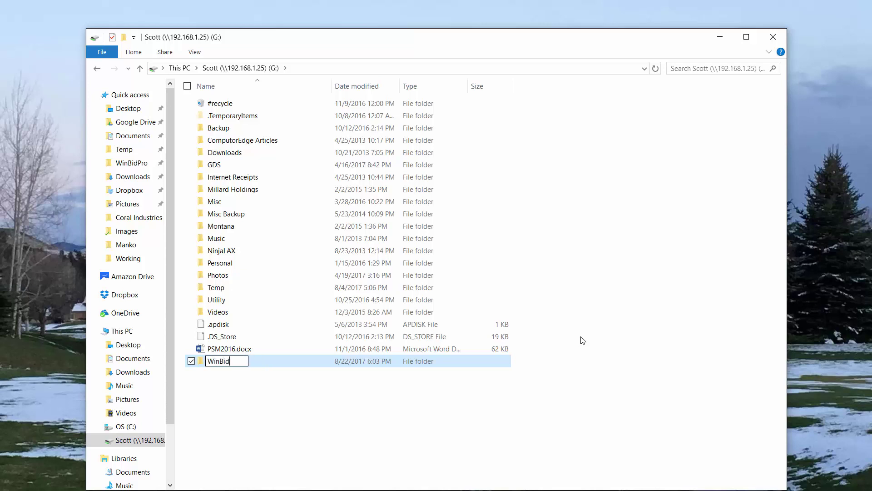
pyautogui.write('Pro Vendors')
pyautogui.press('Return')
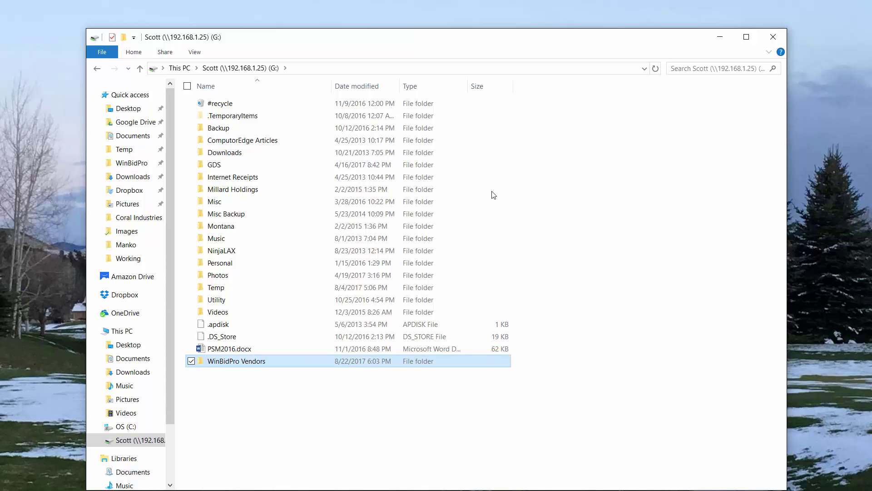
# Copy the Coral Architectural Products, EFCO Corporation and Trulite folders from C:\WinBidPro to the clipboard.
pyautogui.click(96, 69)
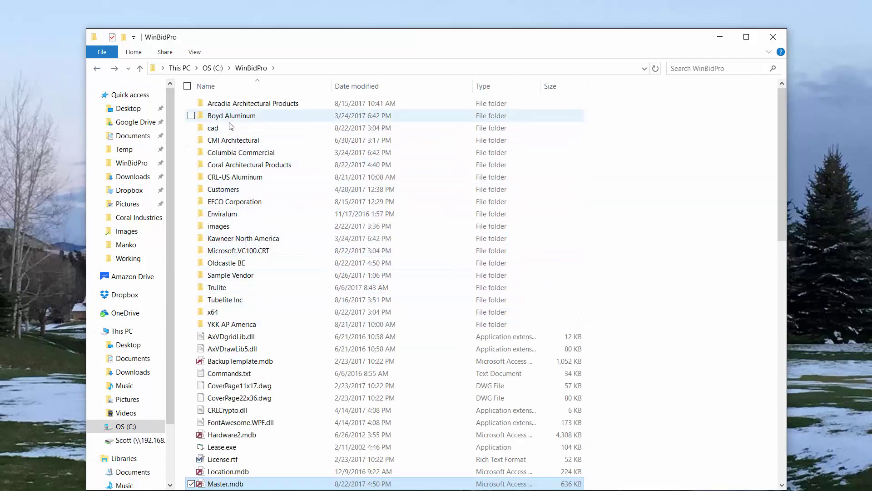
pyautogui.click(235, 171)
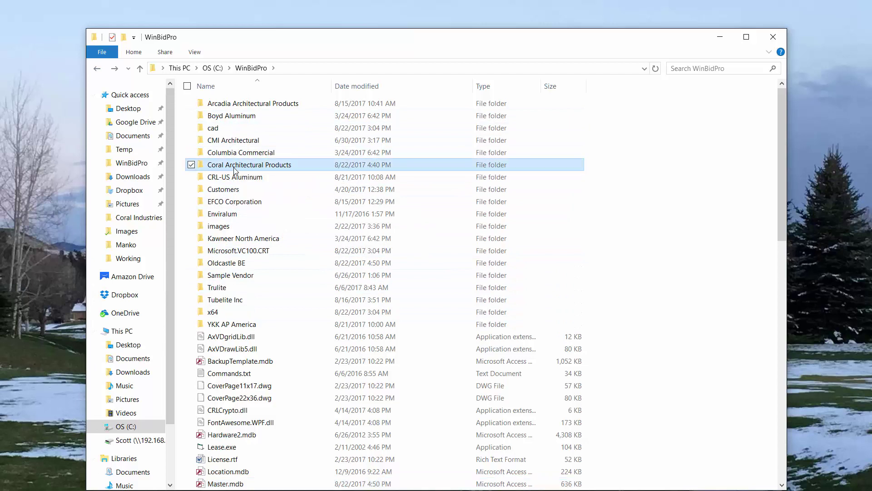
pyautogui.keyDown('ctrl'); pyautogui.click(239, 204); pyautogui.keyUp('ctrl')
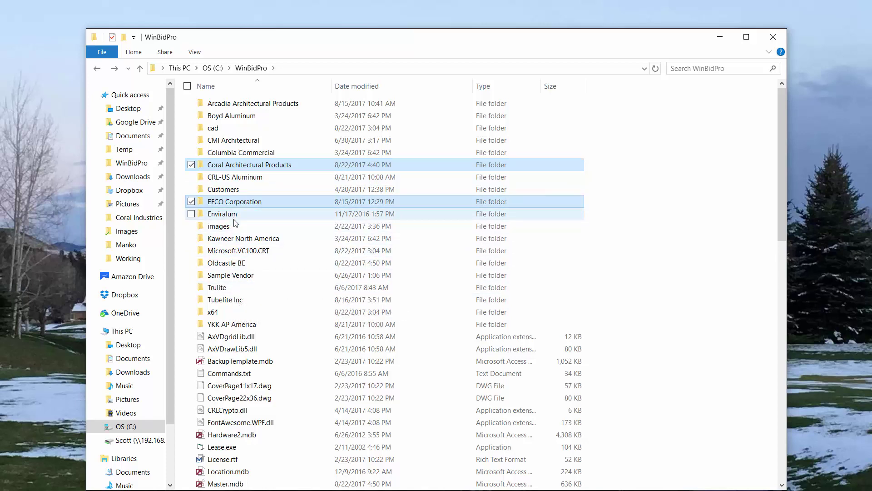
pyautogui.keyDown('ctrl'); pyautogui.click(227, 289); pyautogui.keyUp('ctrl')
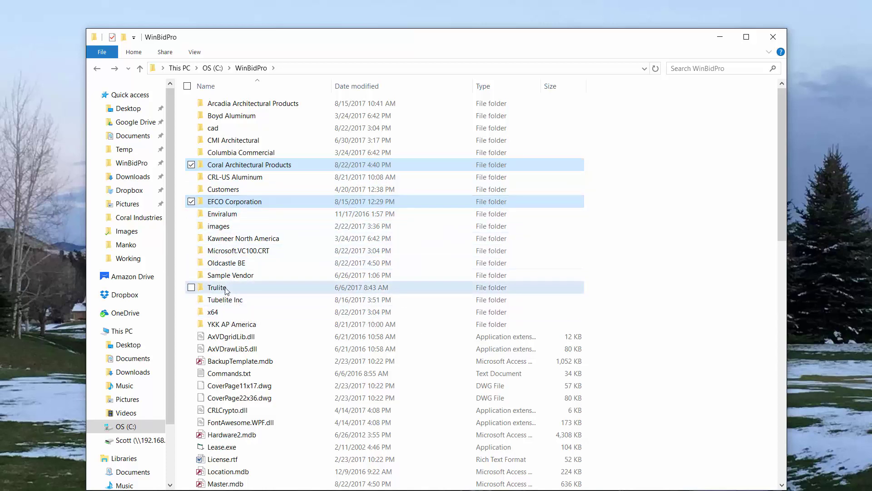
pyautogui.rightClick(250, 202)
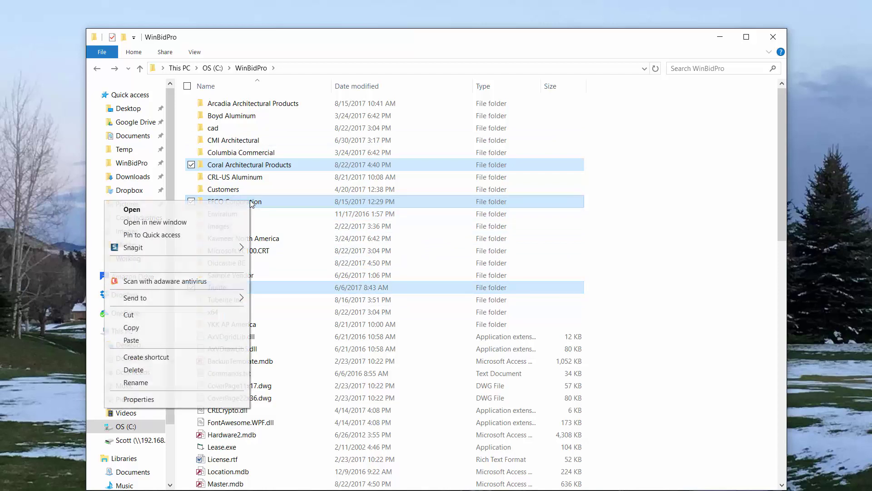
pyautogui.click(155, 328)
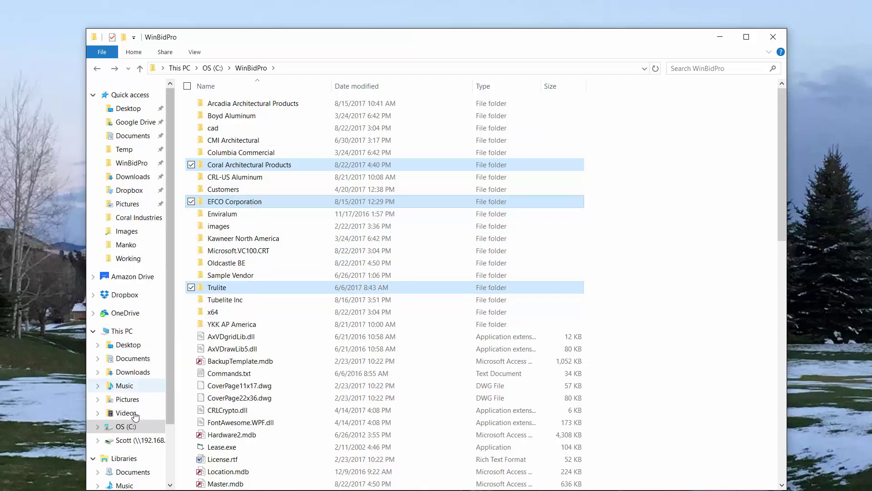
# Start pasting the copied vendor folders into WinBidPro Vendors on the G: drive and stop the transfer.
pyautogui.click(132, 440)
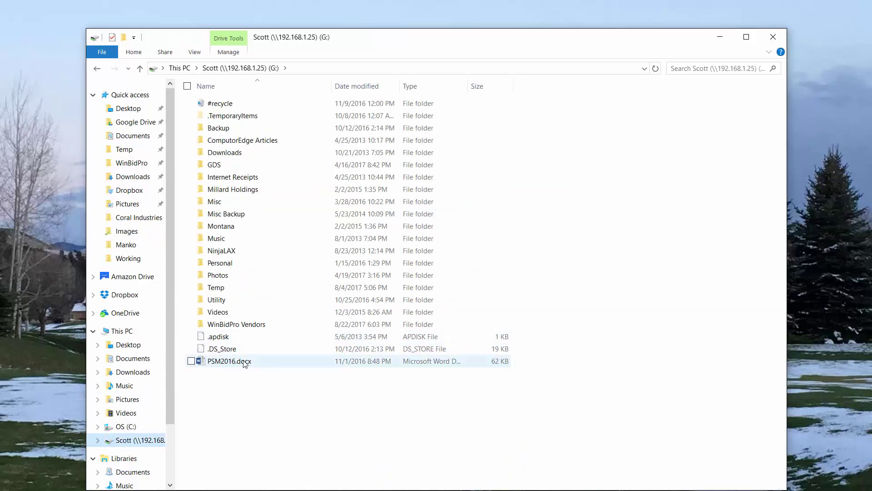
pyautogui.rightClick(262, 328)
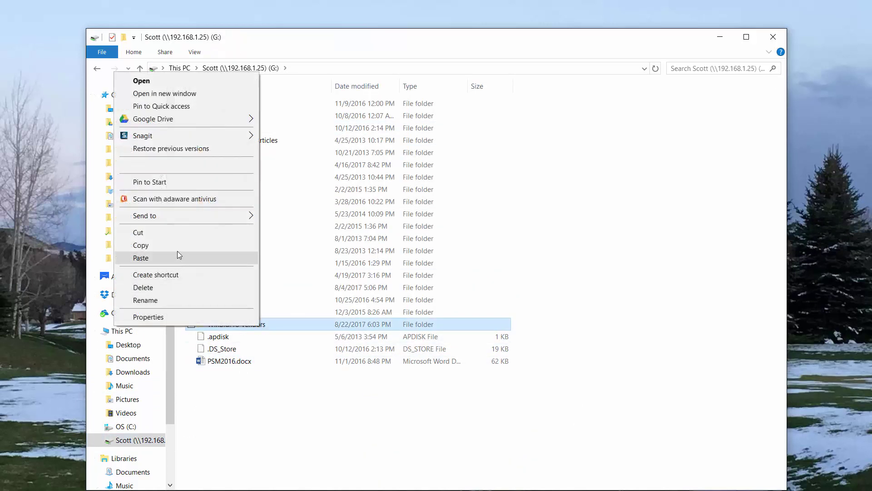
pyautogui.click(175, 259)
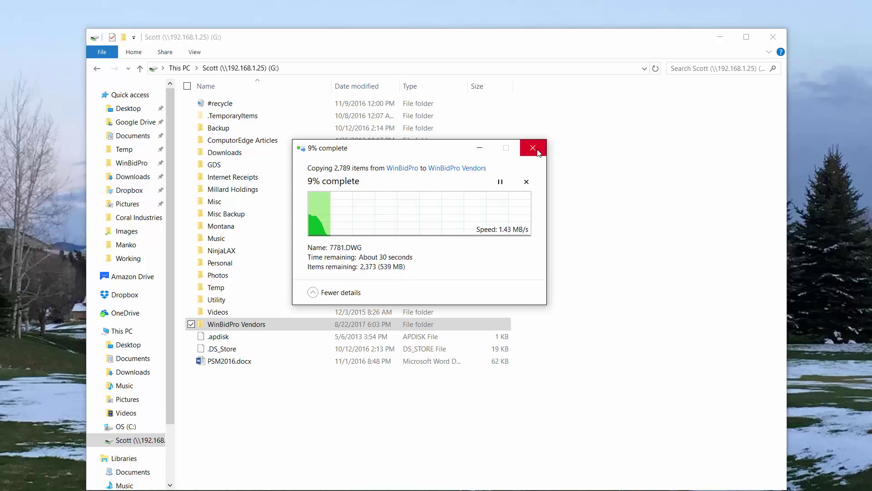
pyautogui.click(538, 154)
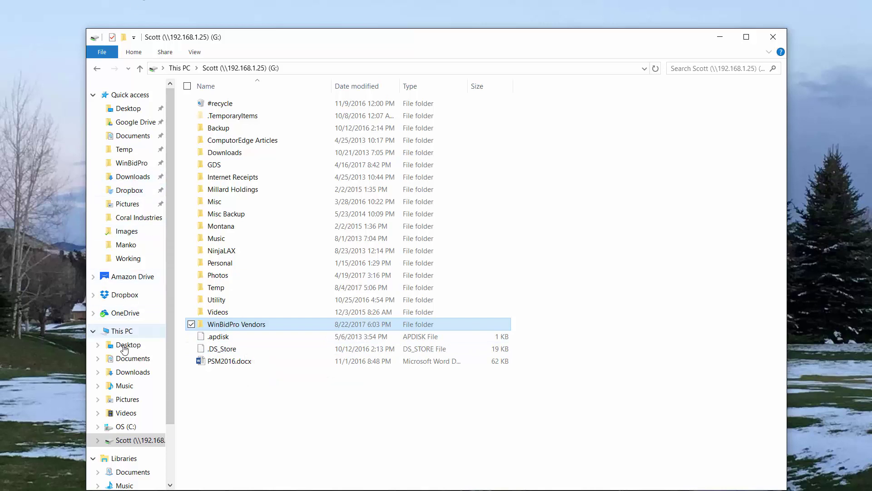
# Copy the Master.mdb file from C:\WinBidPro to the clipboard.
pyautogui.click(97, 69)
pyautogui.scroll(-1, 246, 436)
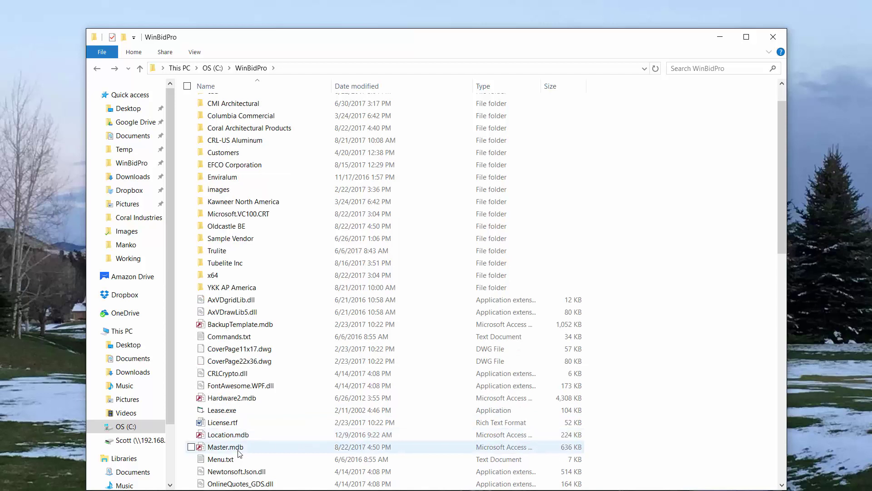
pyautogui.rightClick(236, 447)
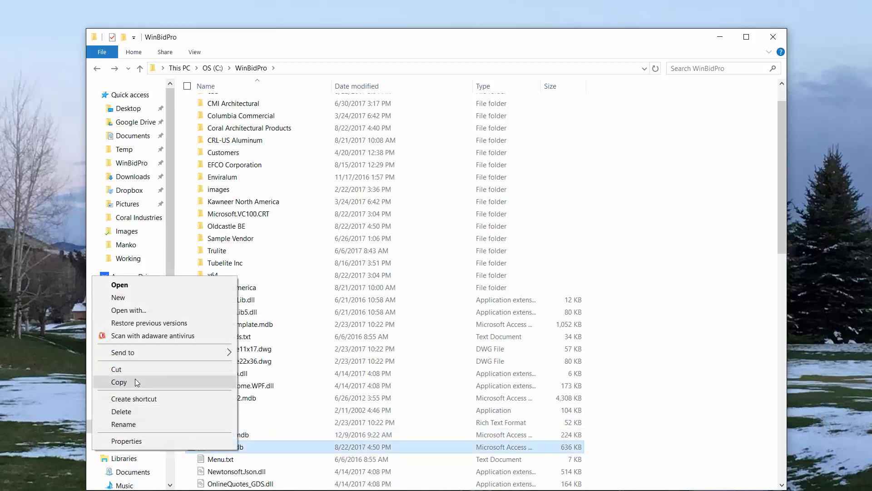
pyautogui.click(135, 379)
# Paste Master.mdb into the WinBidPro Vendors folder on the network G: drive and open that folder.
pyautogui.click(97, 68)
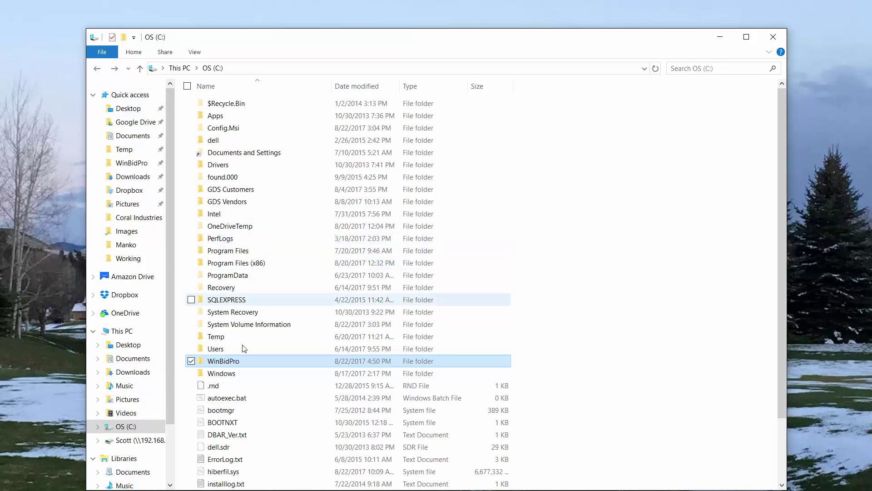
pyautogui.click(98, 68)
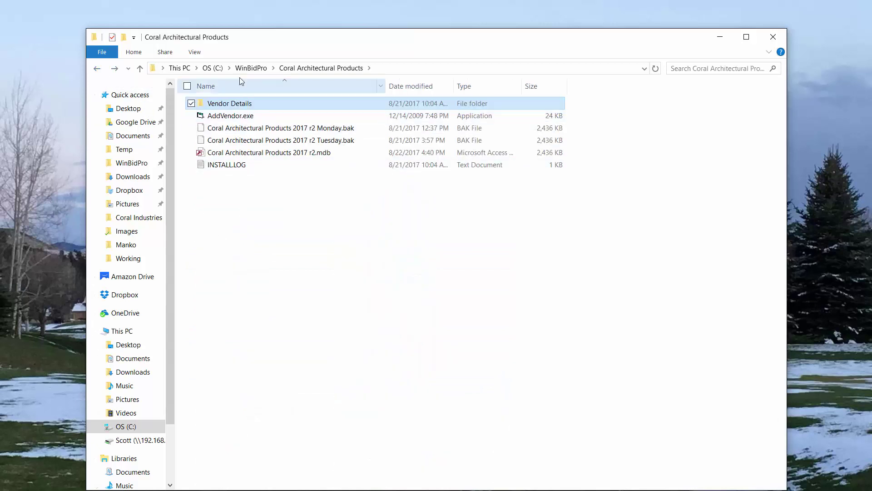
pyautogui.click(146, 439)
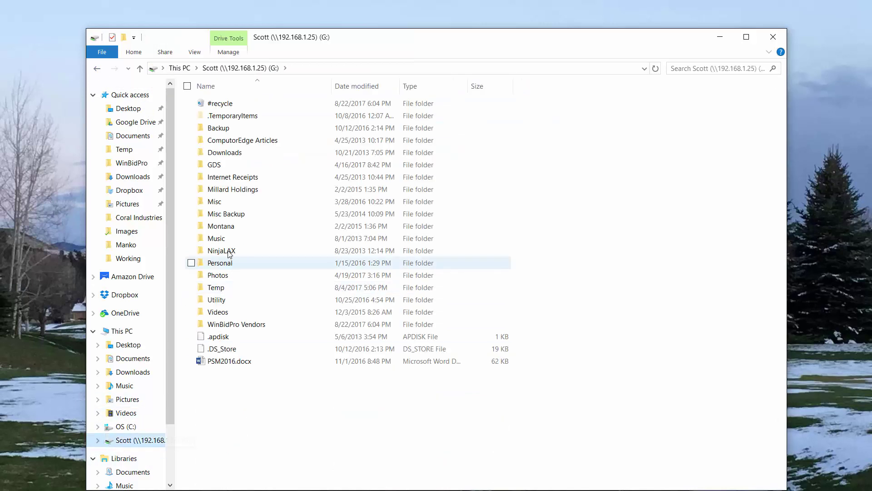
pyautogui.rightClick(234, 324)
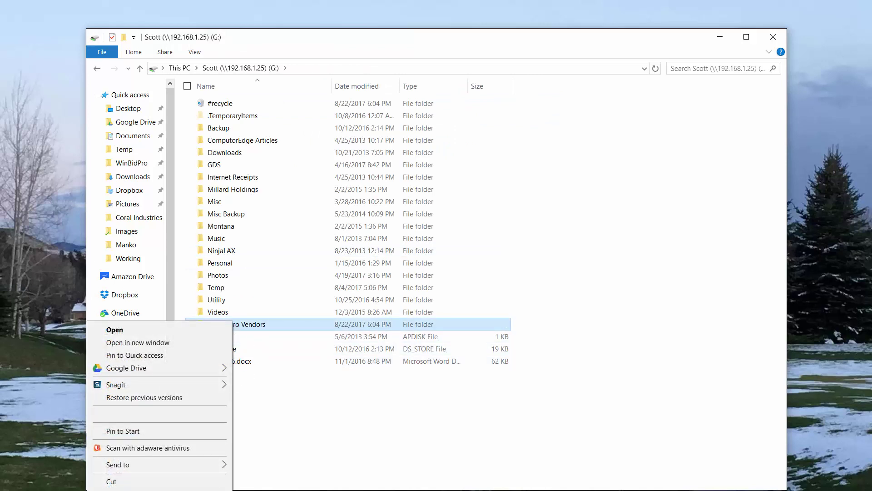
pyautogui.press('Escape')
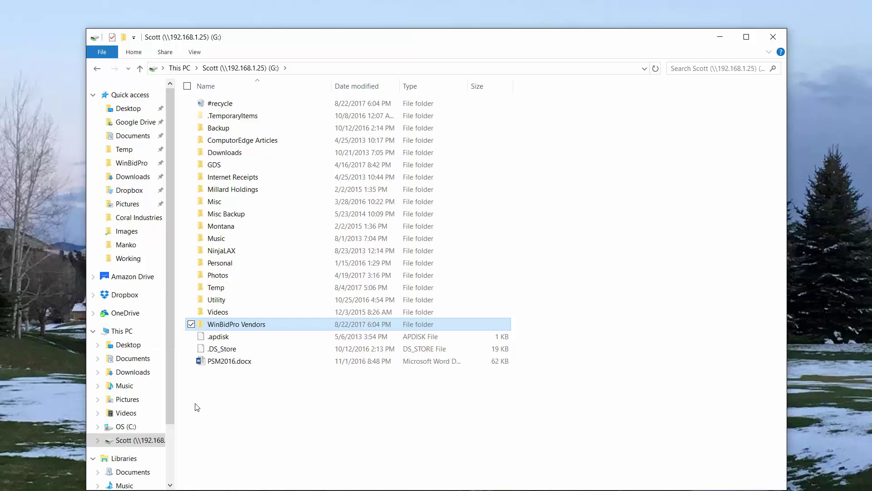
pyautogui.doubleClick(235, 325)
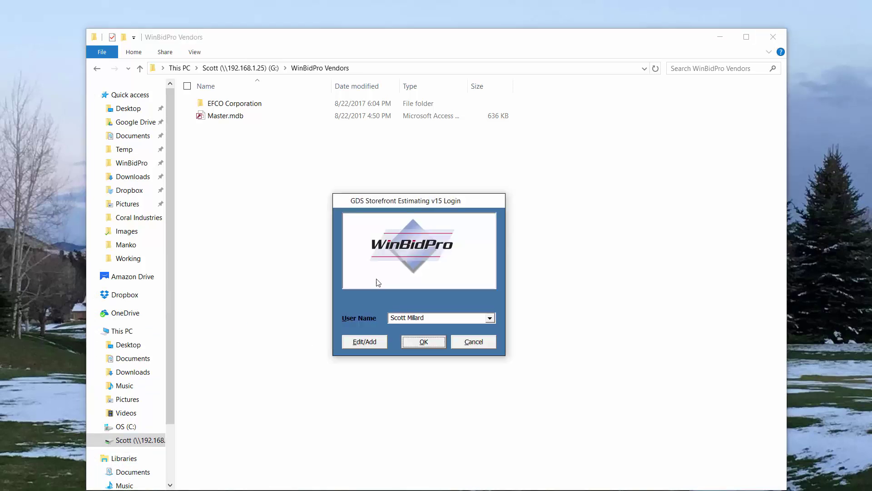
# Log in to WinBidPro, choose the Oldcastle 2015 r1 vendor and open its GDS Sample Job.
pyautogui.click(424, 342)
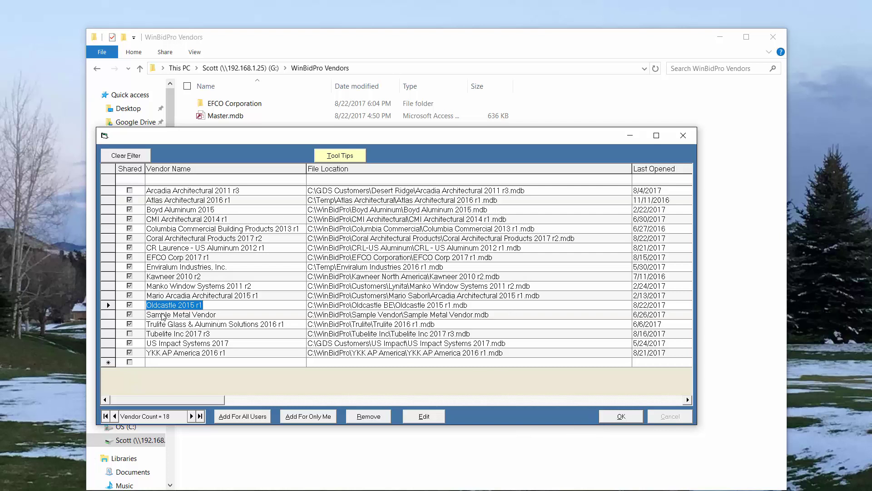
pyautogui.click(629, 417)
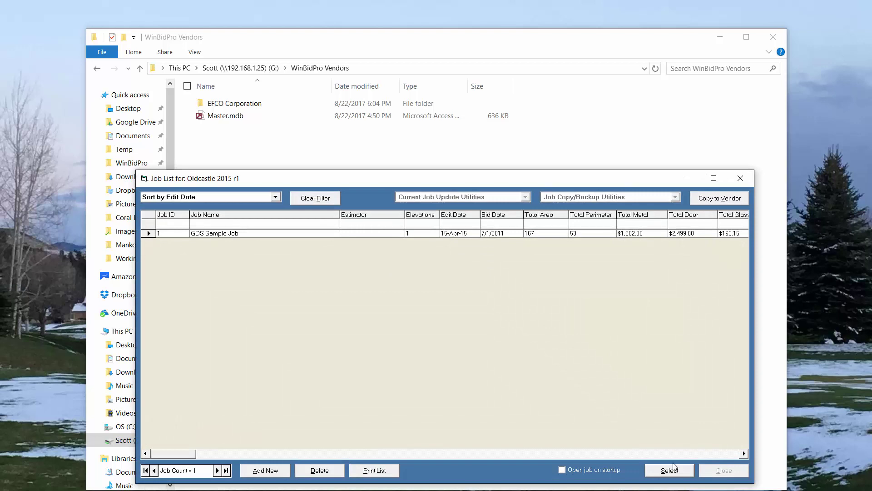
pyautogui.click(674, 467)
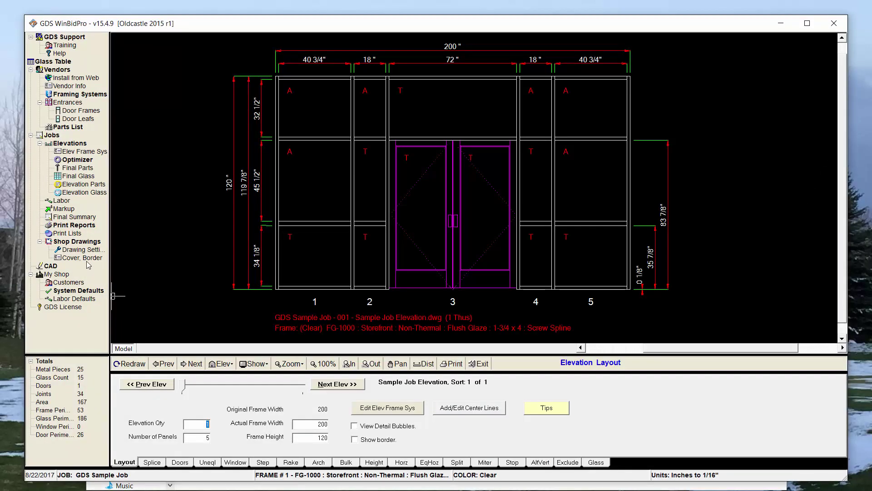
# In the System Defaults, set the Master.mdb location to the copy in G:\WinBidPro Vendors and let the program close.
pyautogui.click(82, 291)
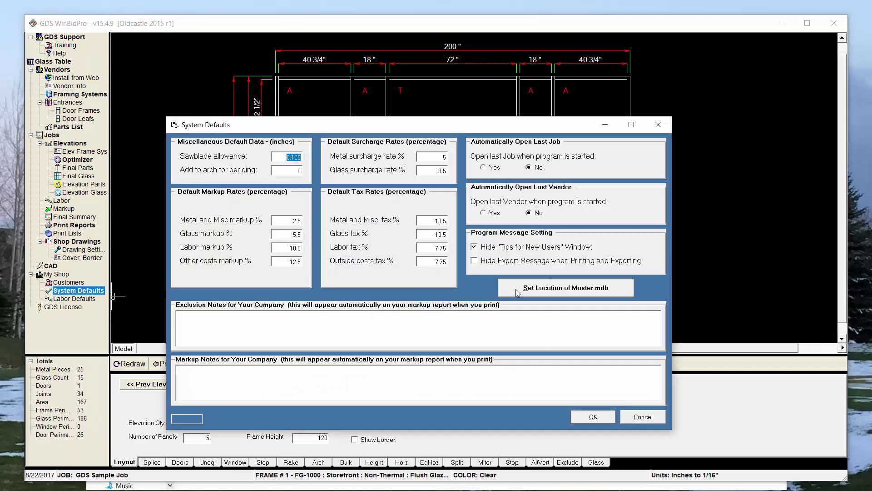
pyautogui.click(582, 291)
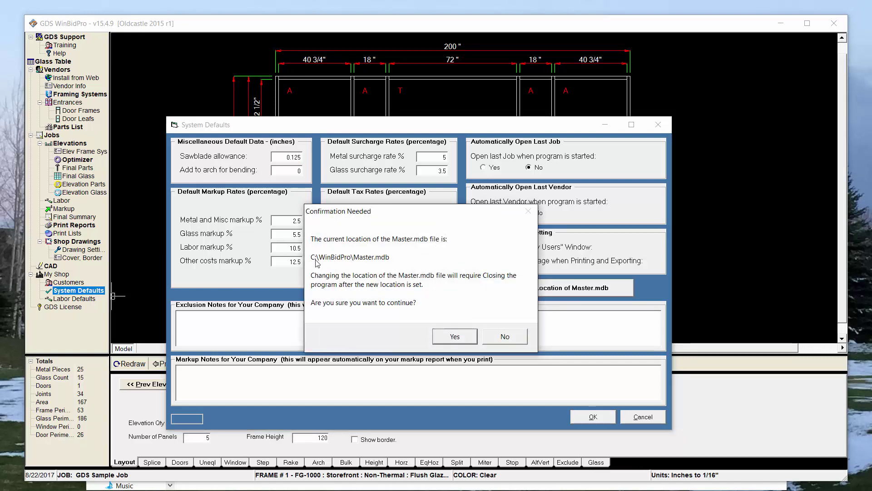
pyautogui.click(456, 337)
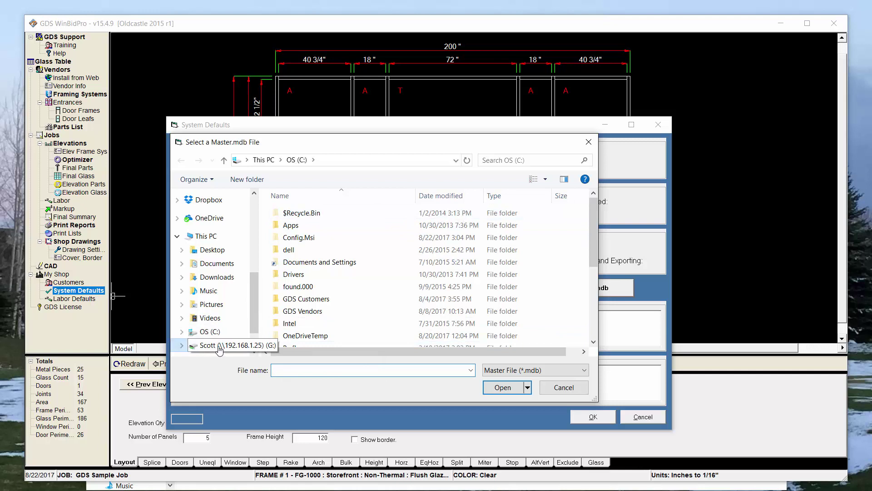
pyautogui.click(219, 346)
pyautogui.scroll(-4, 348, 318)
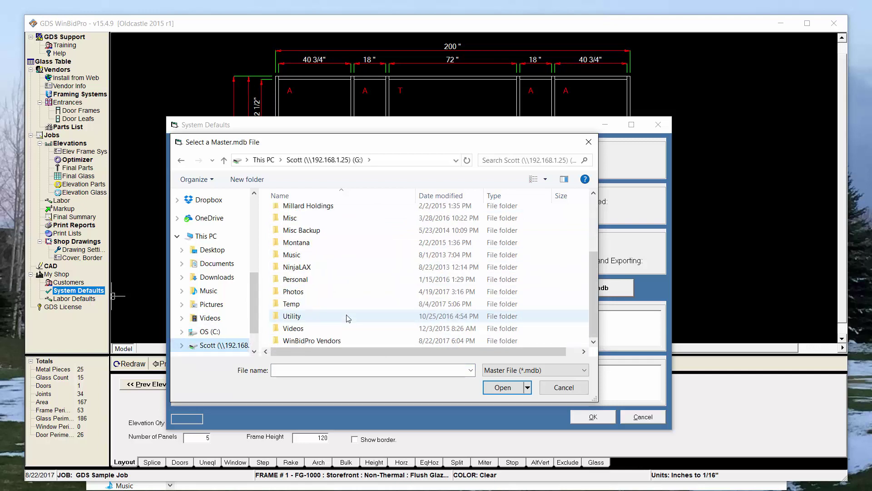
pyautogui.doubleClick(328, 341)
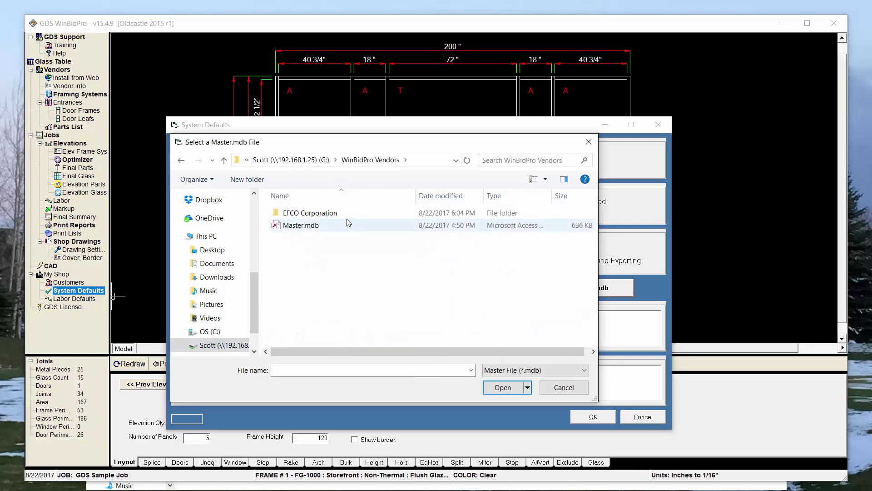
pyautogui.click(297, 226)
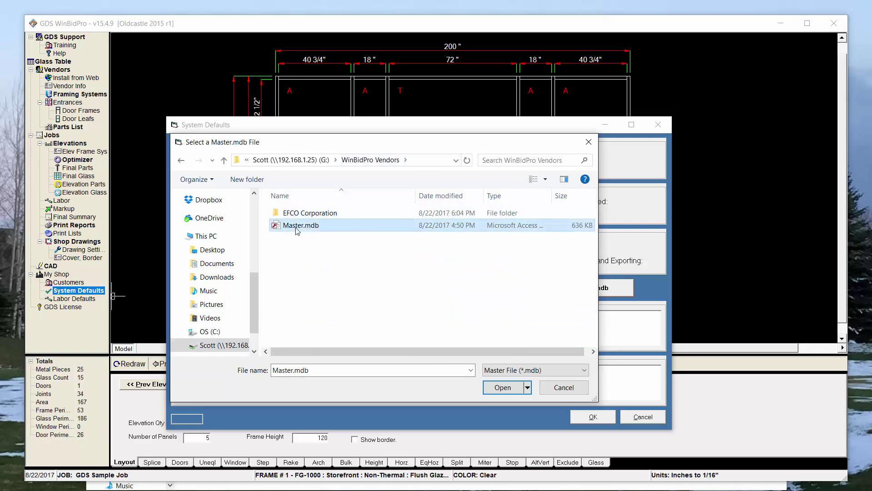
pyautogui.click(503, 387)
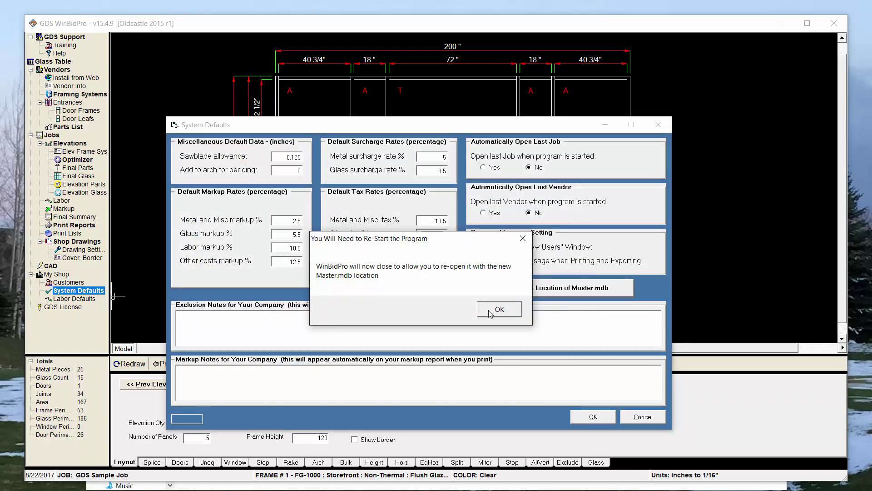
pyautogui.click(489, 313)
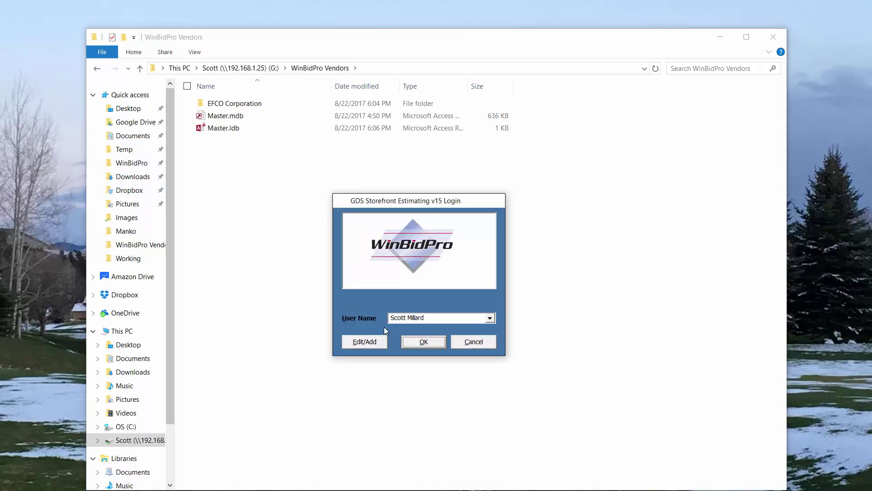
# Log back in to WinBidPro and check the contents of the EFCO Corporation folder in WinBidPro Vendors on the G: drive.
pyautogui.click(416, 344)
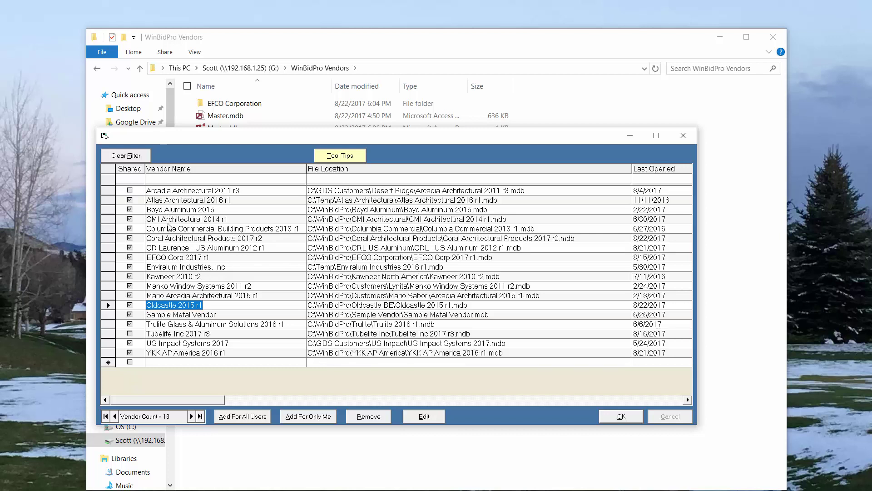
pyautogui.click(168, 241)
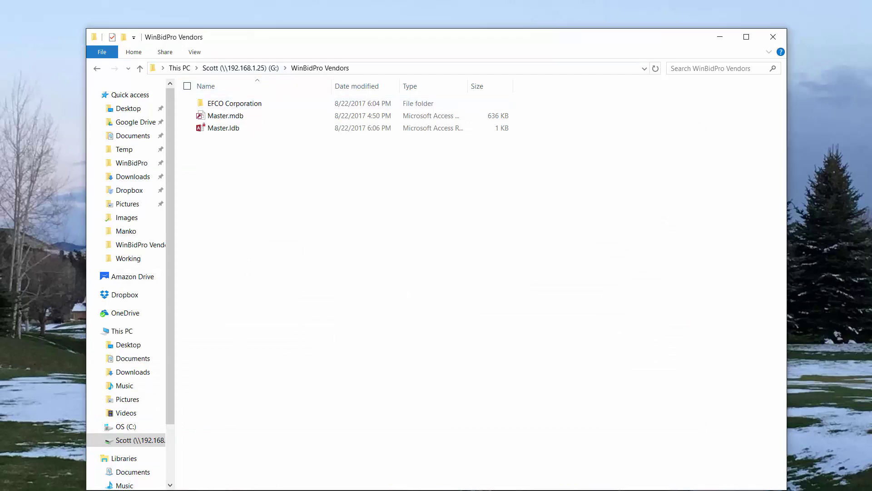
pyautogui.doubleClick(231, 104)
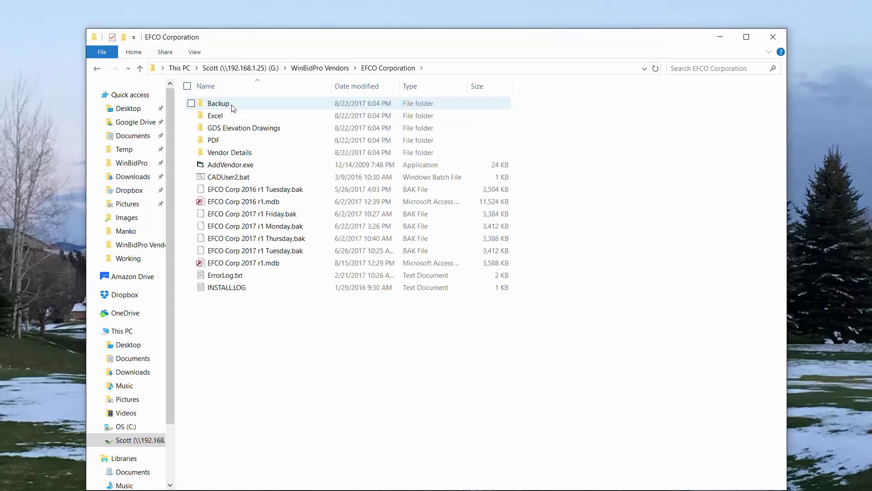
pyautogui.click(97, 69)
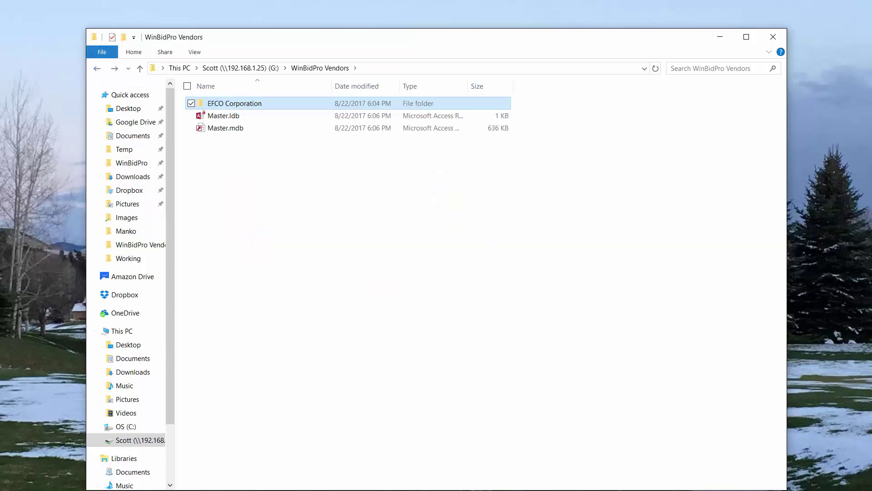
pyautogui.click(720, 36)
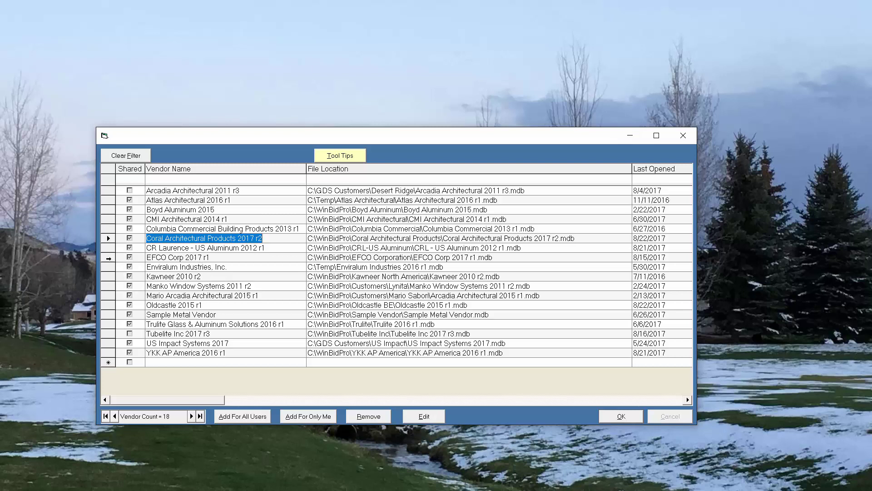
# Change the EFCO Corp 2017 r1 vendor's file location to G:\WinBidPro Vendors\EFCO Corporation\EFCO Corp 2017 r1.mdb.
pyautogui.click(109, 259)
pyautogui.click(348, 261)
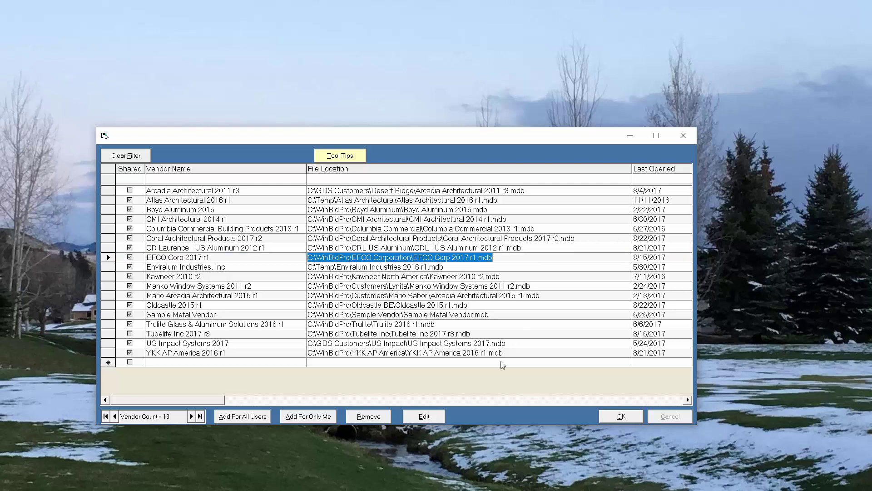
pyautogui.click(423, 417)
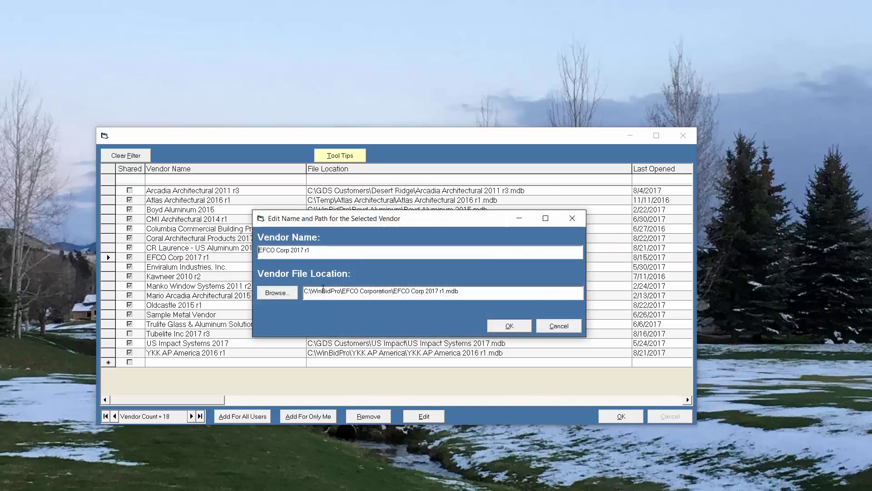
pyautogui.click(284, 294)
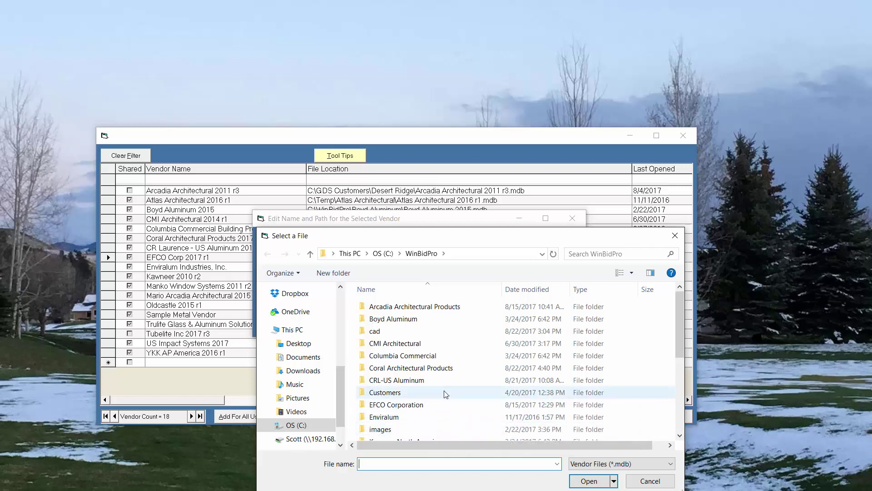
pyautogui.click(331, 439)
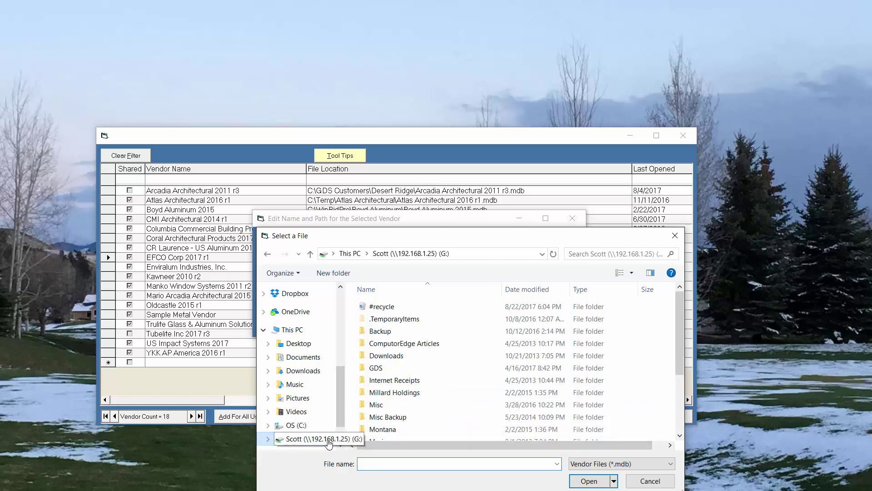
pyautogui.scroll(-3, 429, 422)
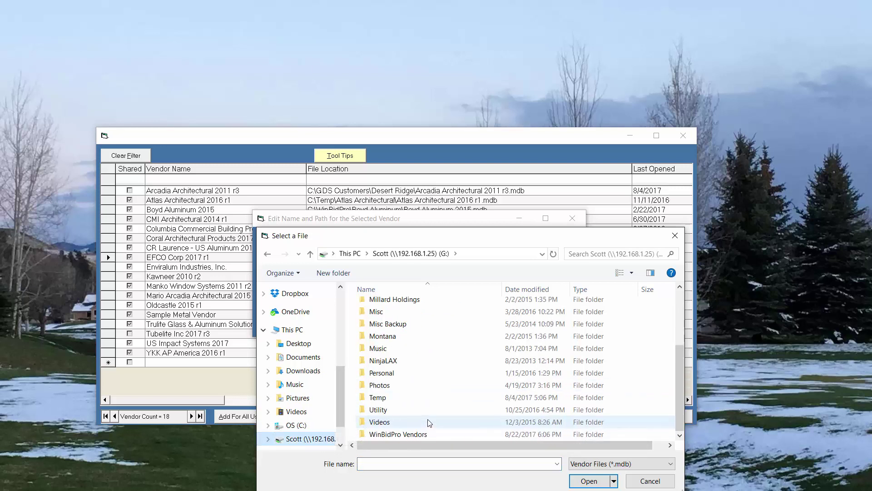
pyautogui.doubleClick(409, 435)
pyautogui.doubleClick(391, 308)
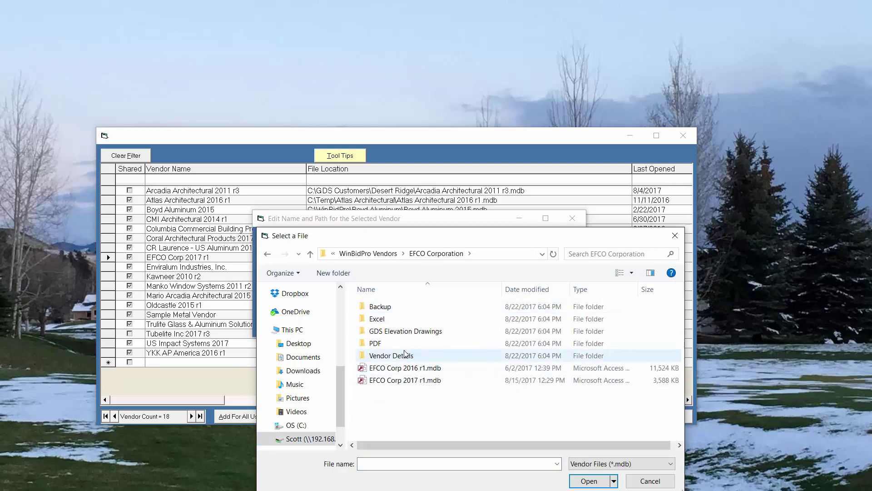
pyautogui.click(414, 383)
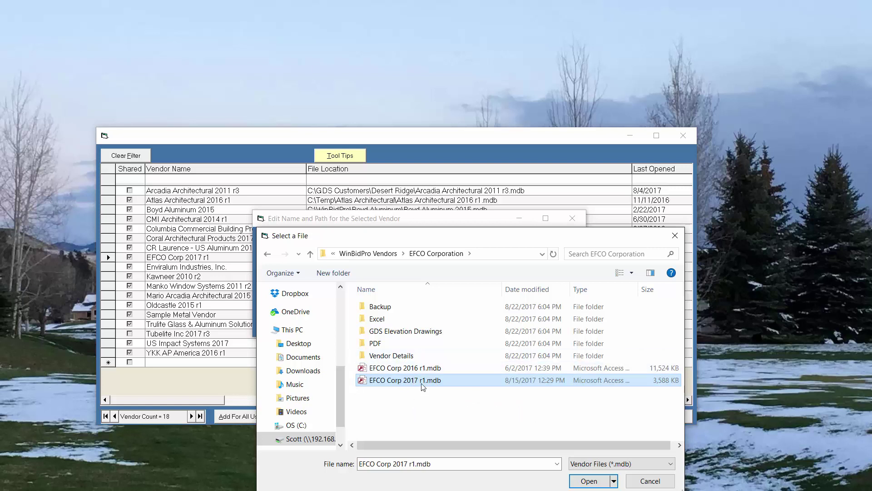
pyautogui.click(590, 481)
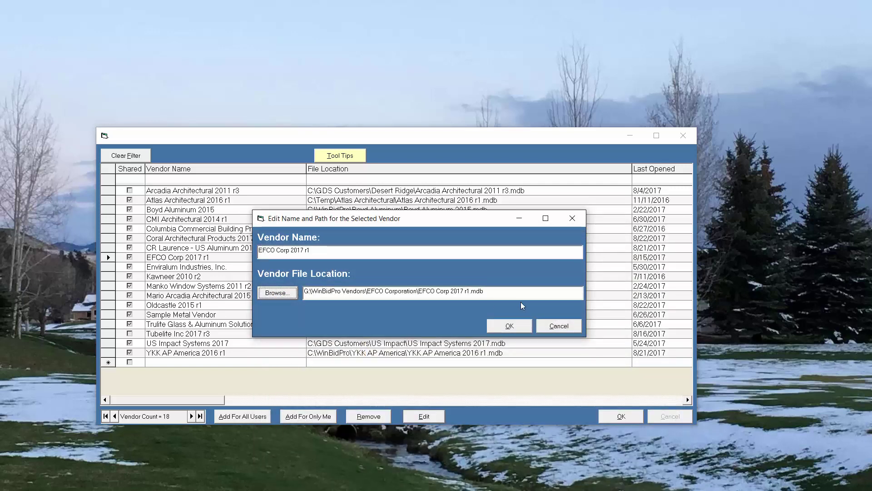
pyautogui.click(511, 325)
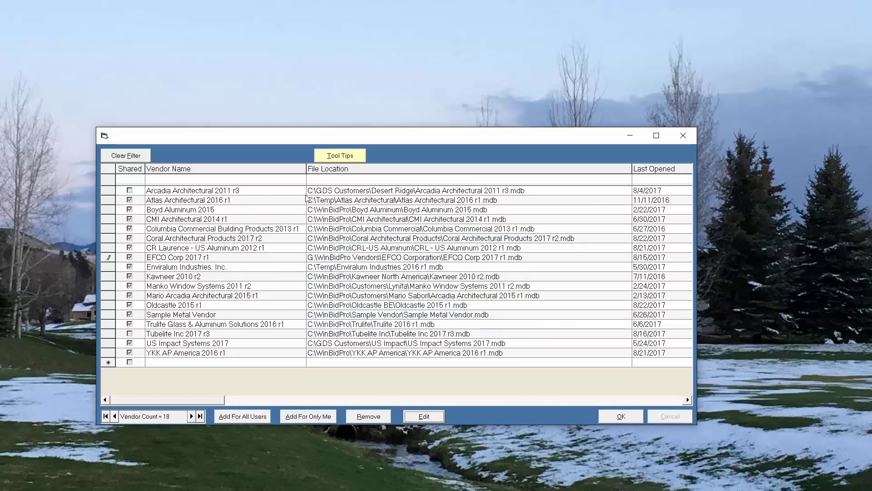
pyautogui.click(321, 255)
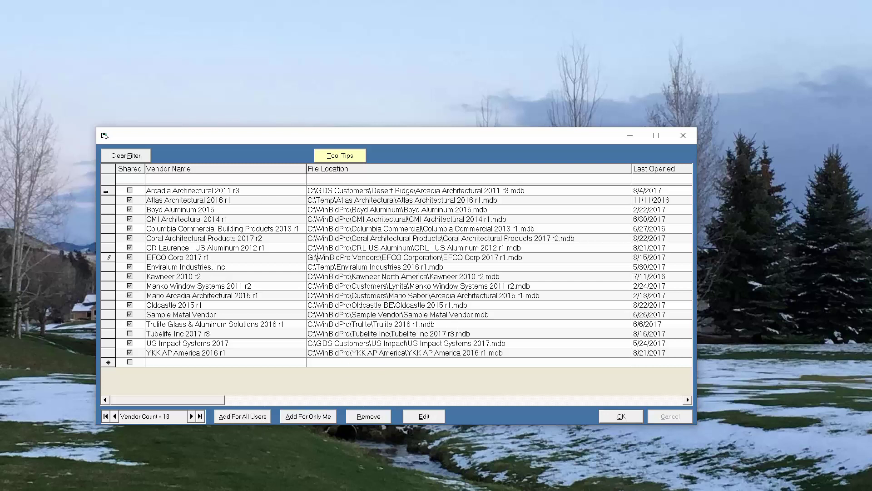
# Remove the Columbia Commercial Building Products 2013 r1 vendor from the vendor list and confirm the removal.
pyautogui.click(110, 191)
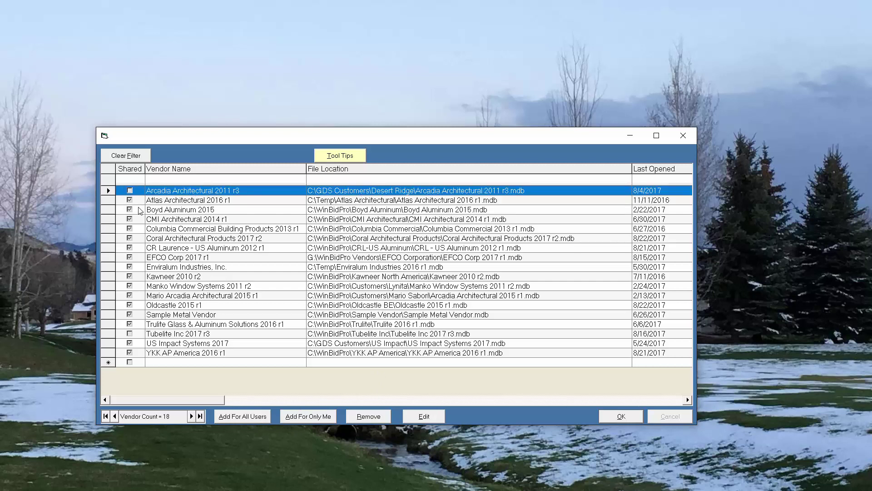
pyautogui.click(382, 232)
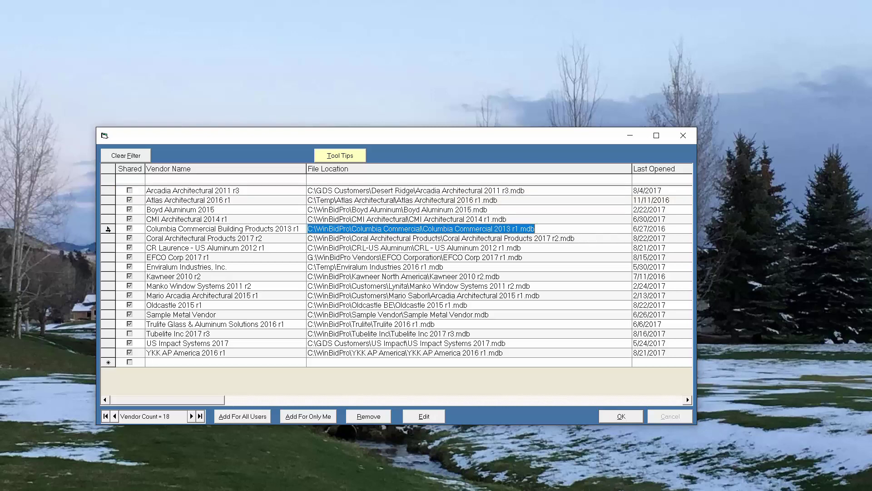
pyautogui.click(369, 417)
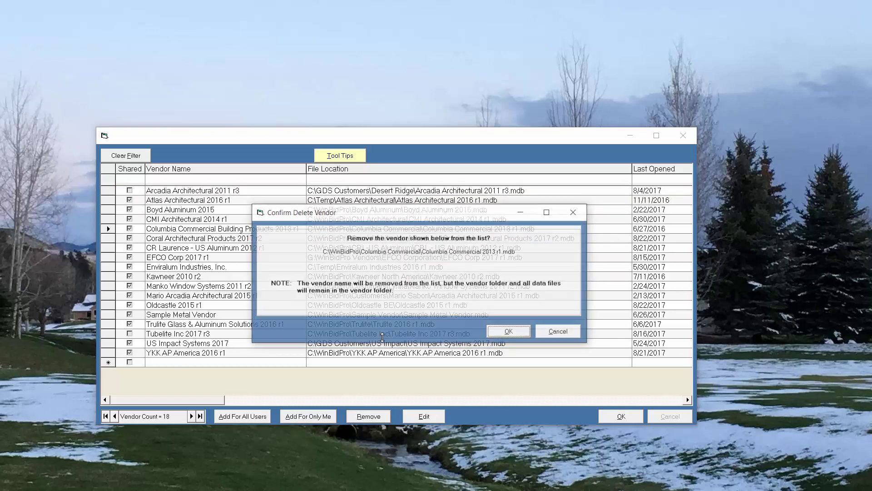
pyautogui.click(500, 332)
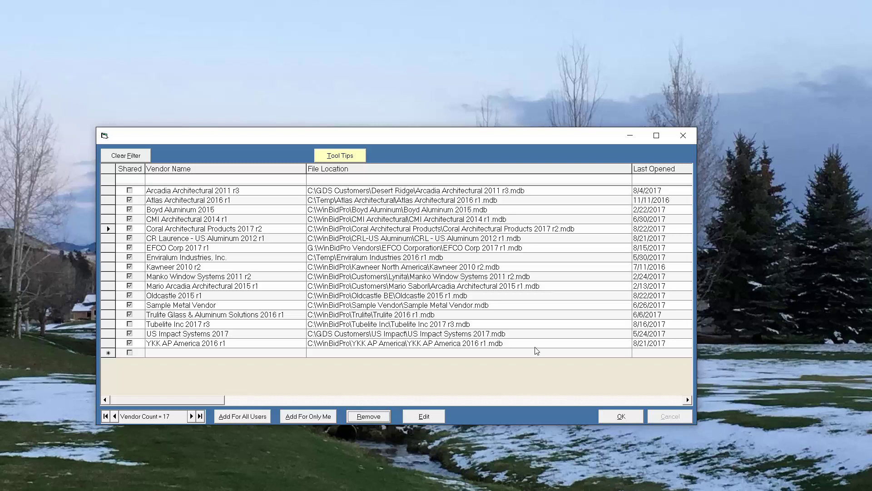
# Add Columbia Commercial 2013 r1.mdb from C:\WinBidPro\Columbia Commercial as a vendor for only the current user.
pyautogui.click(320, 418)
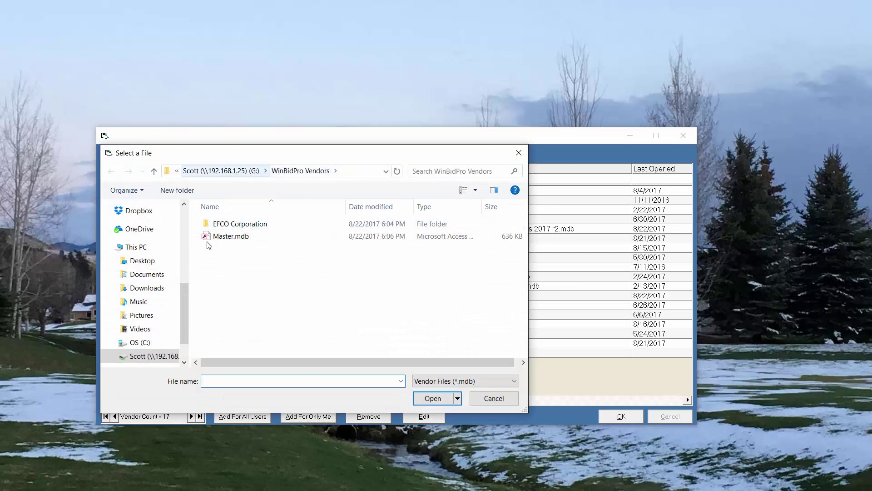
pyautogui.click(139, 342)
pyautogui.scroll(-5, 249, 331)
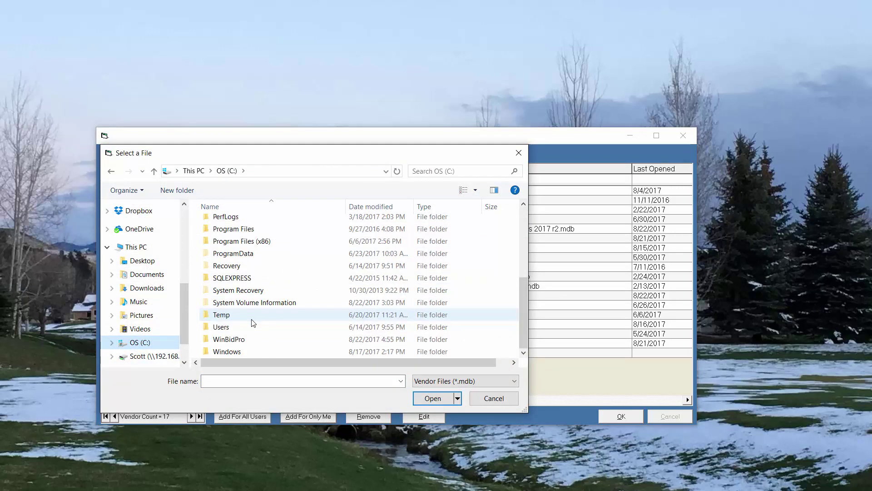
pyautogui.doubleClick(240, 339)
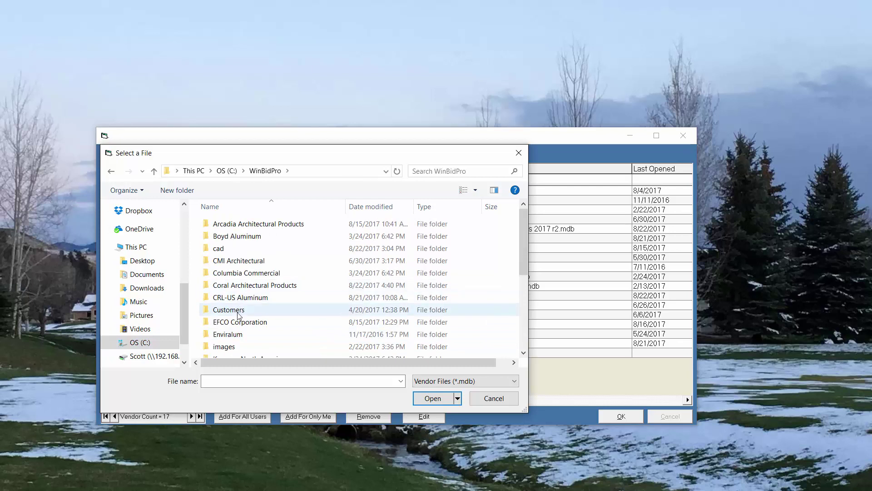
pyautogui.click(262, 273)
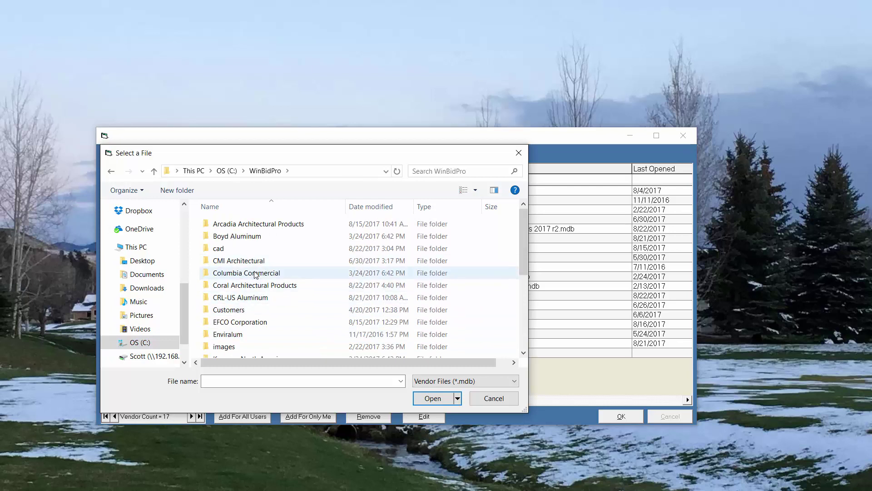
pyautogui.click(428, 400)
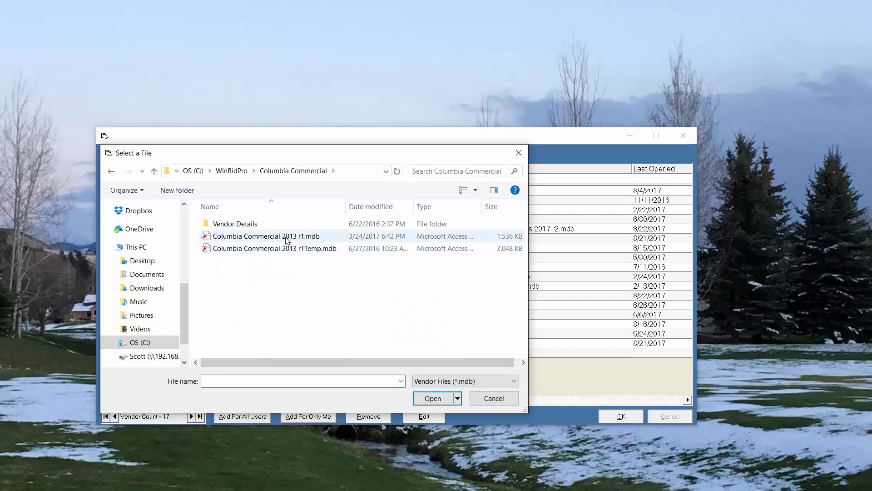
pyautogui.doubleClick(289, 237)
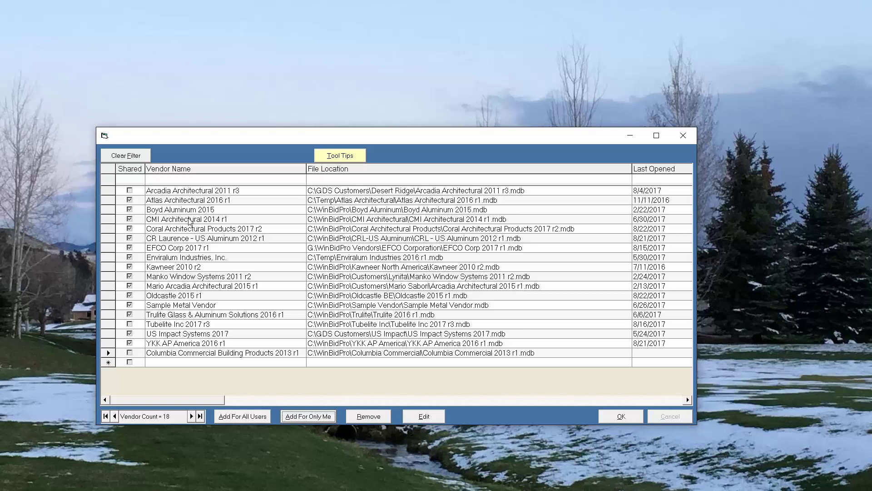
# Add EFCO Corp 2017 r1.mdb from C:\WinBidPro\EFCO Corporation as a vendor for only the current user and clear the list filter.
pyautogui.click(316, 249)
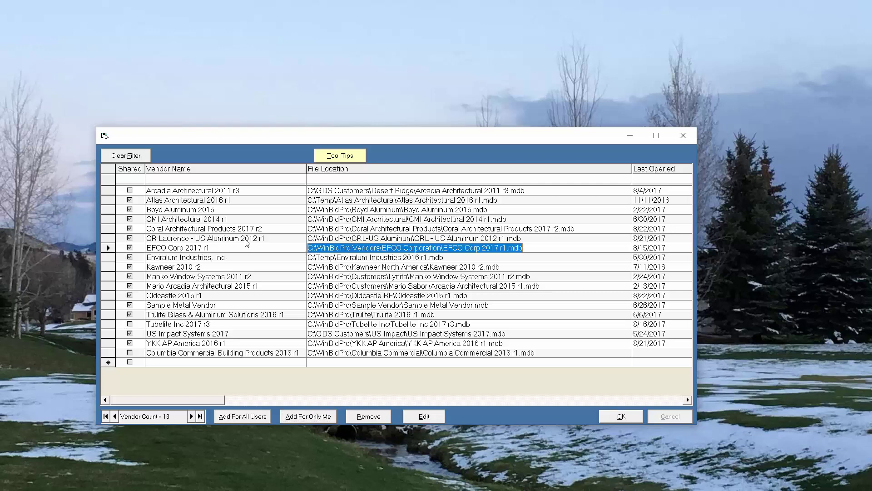
pyautogui.click(298, 417)
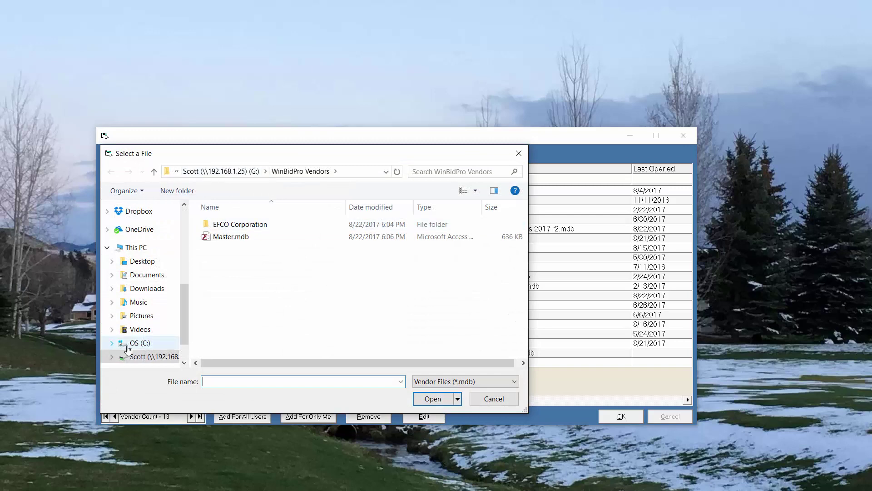
pyautogui.click(145, 345)
pyautogui.scroll(-4, 273, 323)
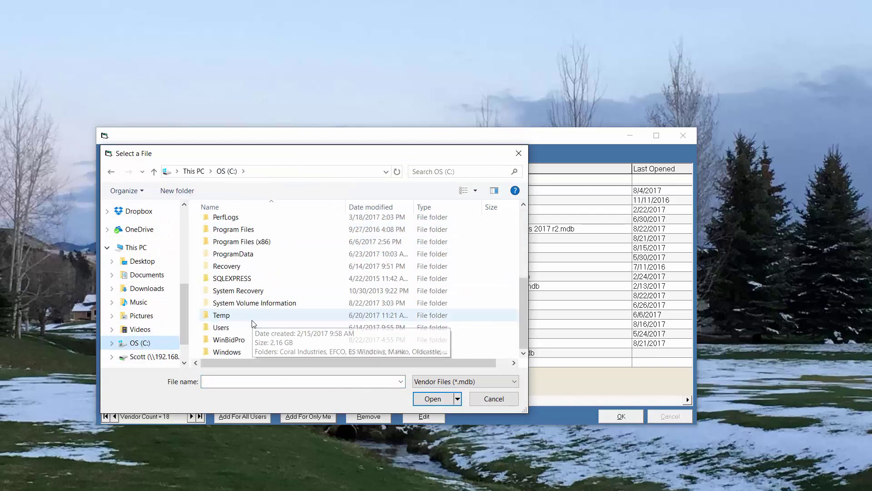
pyautogui.doubleClick(228, 340)
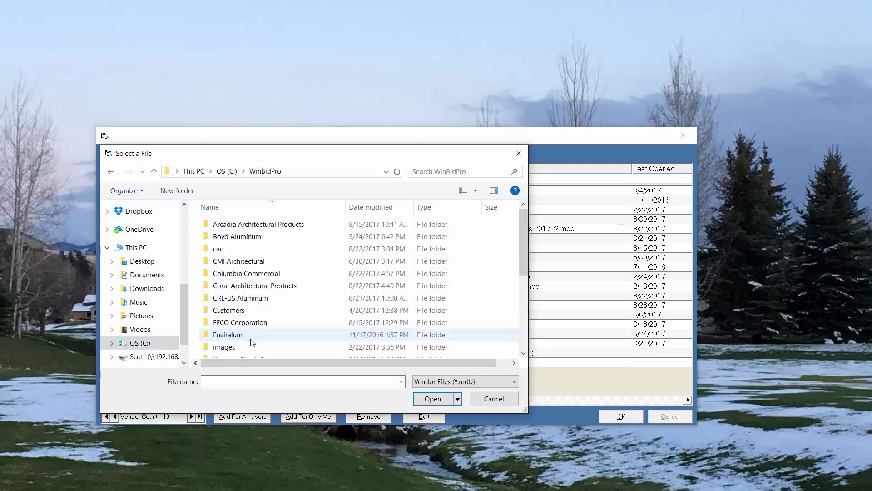
pyautogui.scroll(-1, 246, 318)
pyautogui.doubleClick(240, 293)
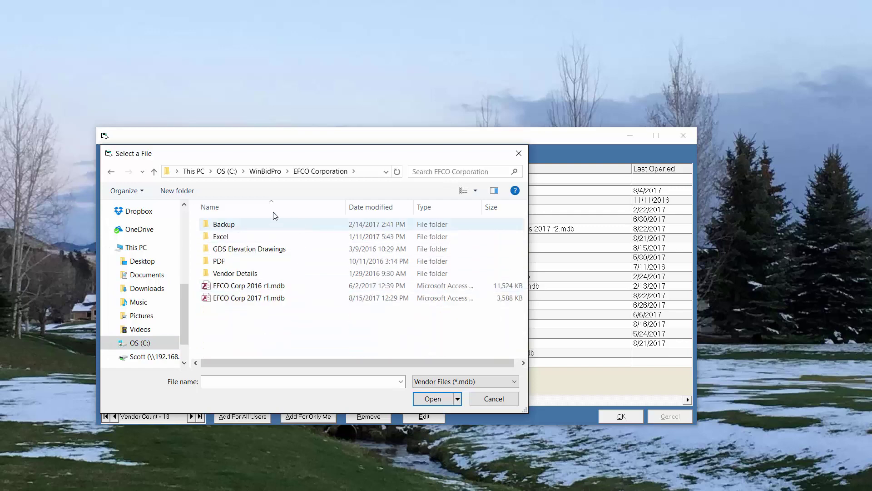
pyautogui.doubleClick(255, 299)
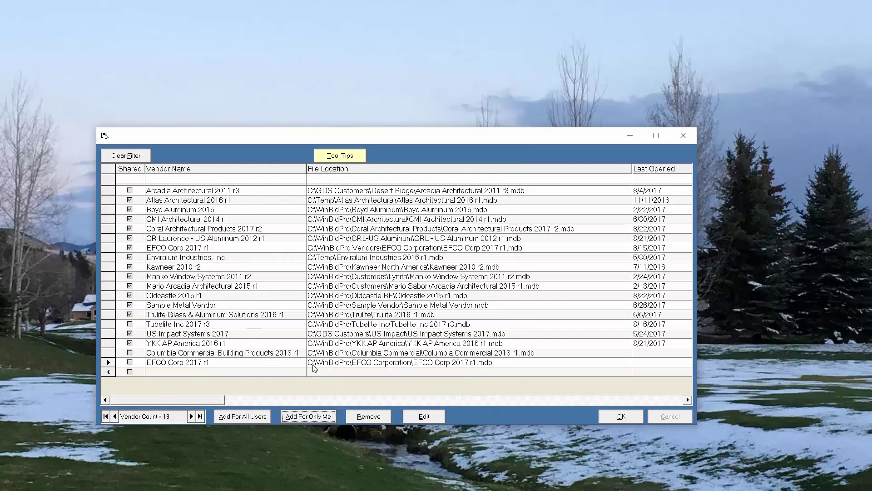
pyautogui.click(129, 157)
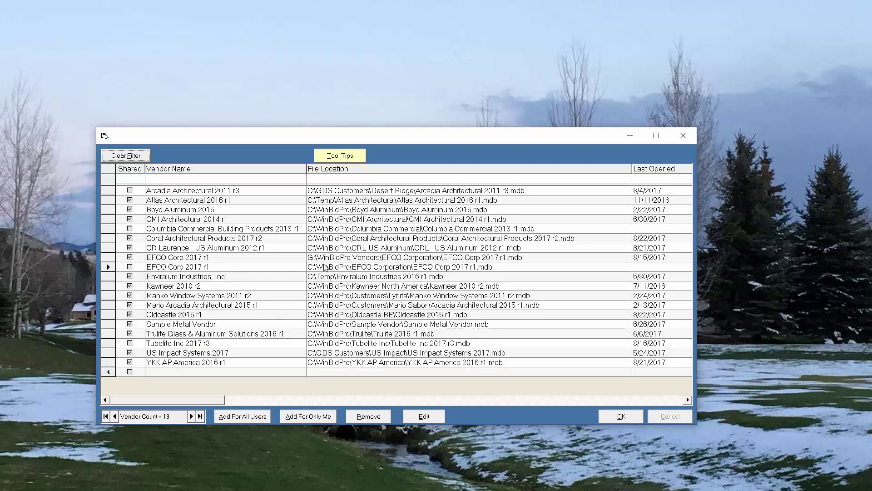
# Rename the unshared EFCO Corp 2017 r1 vendor on the C: drive by appending a hyphen and the user's first name.
pyautogui.click(308, 258)
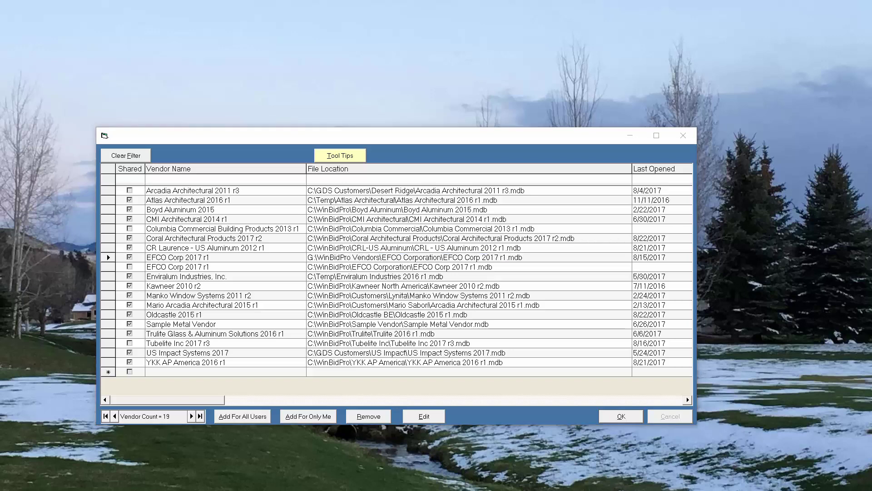
pyautogui.hotkey('alt', 'Tab')
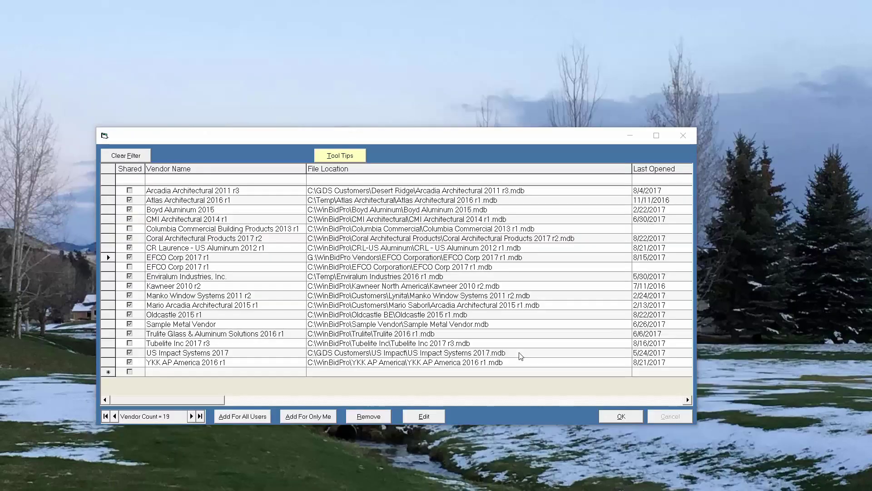
pyautogui.click(443, 295)
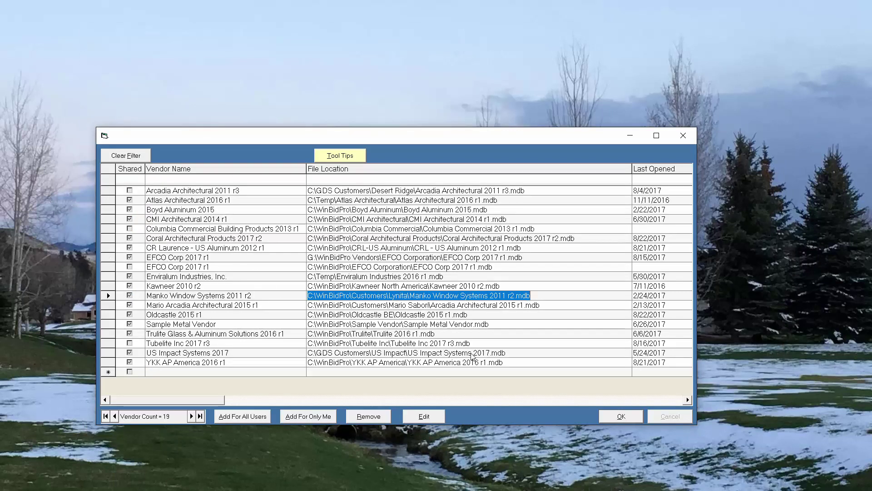
pyautogui.click(229, 268)
pyautogui.click(236, 267)
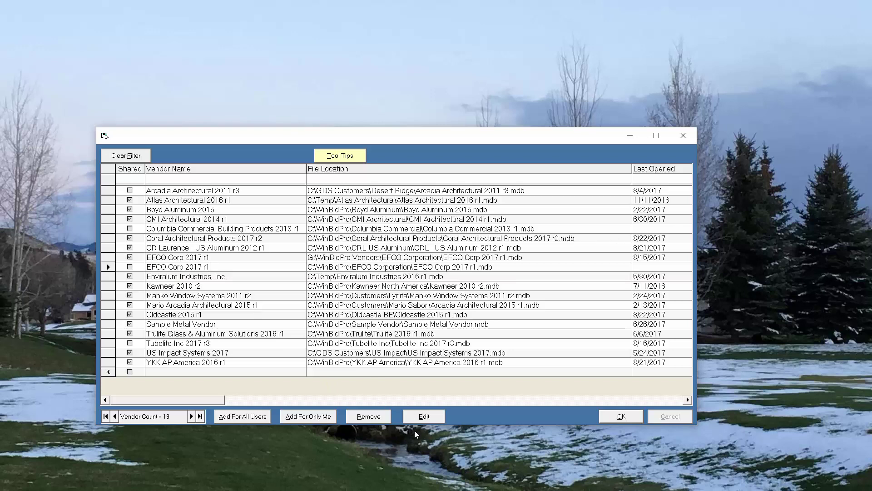
pyautogui.click(418, 415)
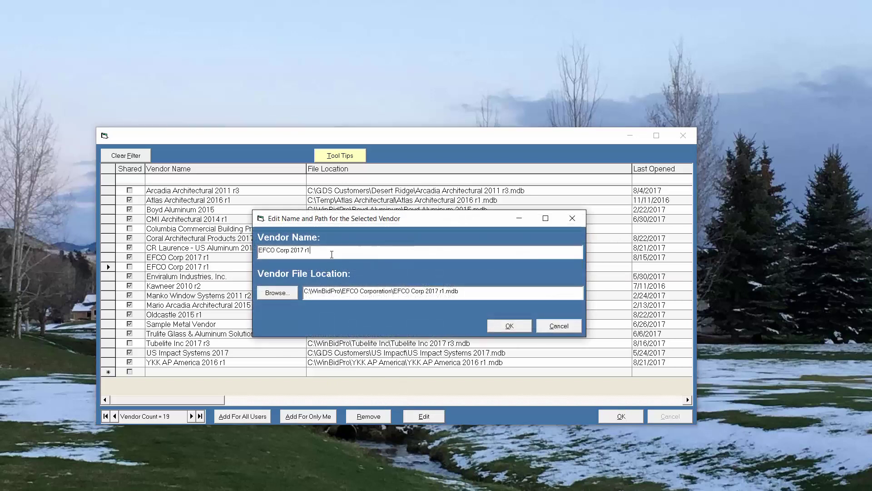
pyautogui.click(333, 249)
pyautogui.write('- Scott')
pyautogui.click(509, 326)
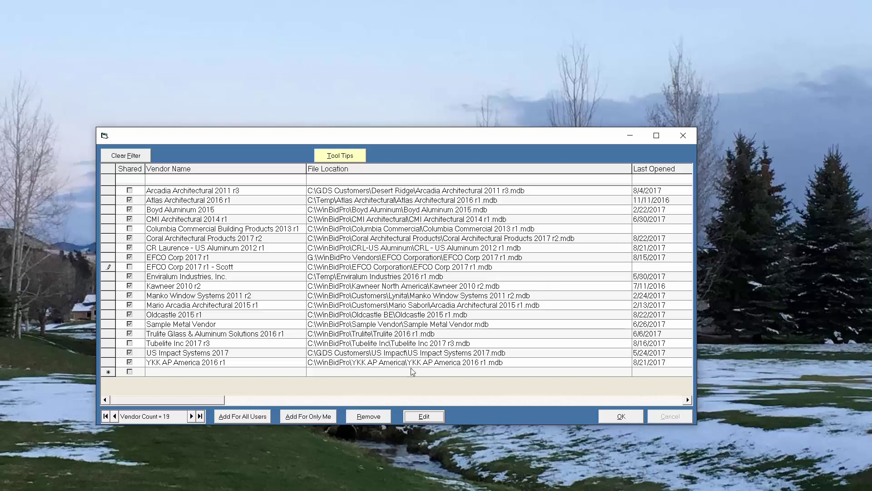
# Open the selected EFCO Corp 2017 r1 vendor and load its GDS Sample Job.
pyautogui.click(640, 414)
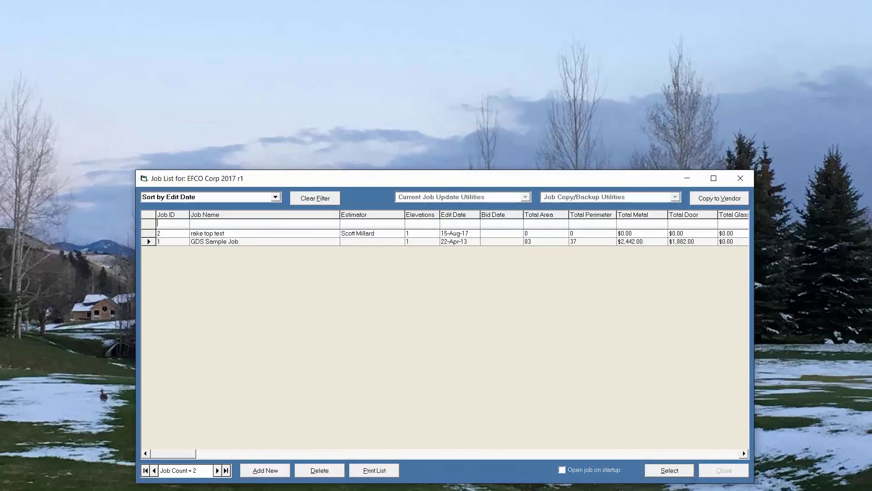
pyautogui.click(660, 472)
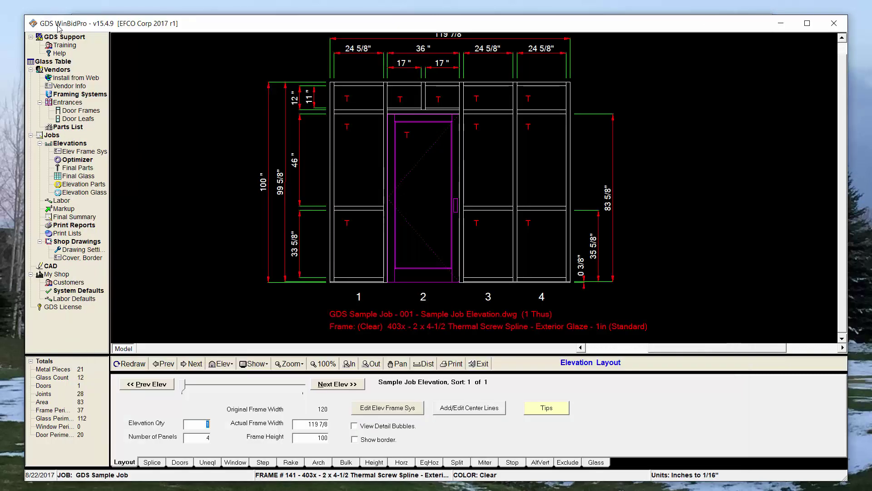
pyautogui.click(59, 25)
# Check the current Master.mdb location in the System Defaults, then close them without changing it.
pyautogui.click(82, 293)
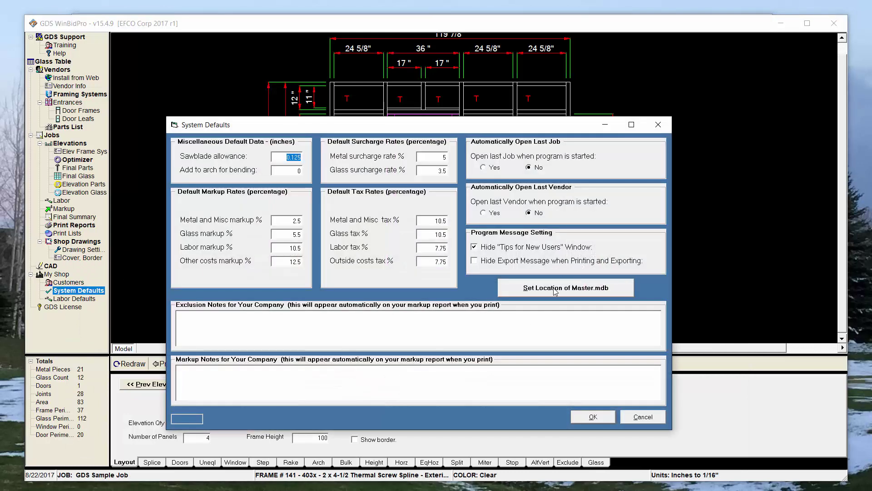
pyautogui.click(563, 288)
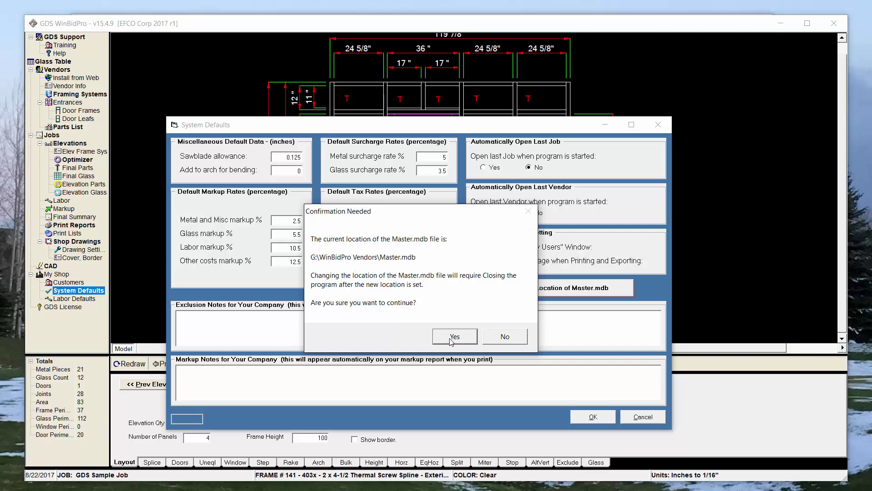
pyautogui.click(518, 340)
pyautogui.click(642, 418)
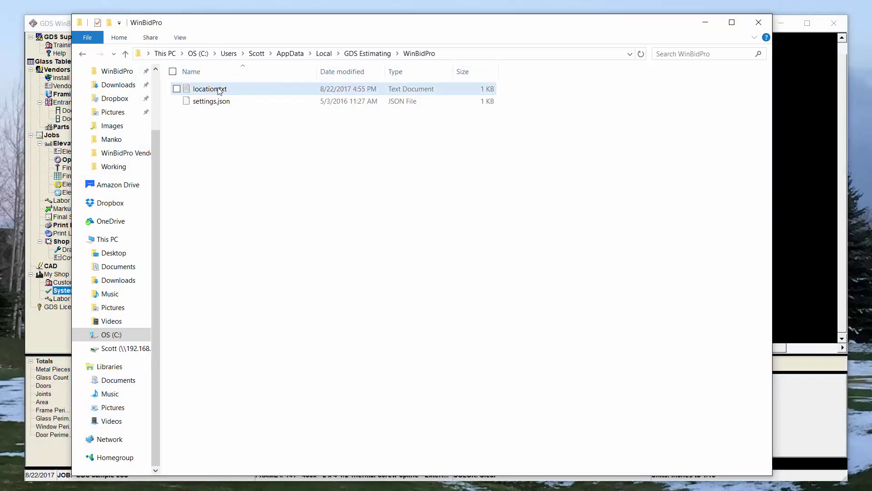
# Inspect the Master.mdb path in location.txt in the AppData\Local\GDS Estimating\WinBidPro folder, then close the file and the folder.
pyautogui.doubleClick(220, 89)
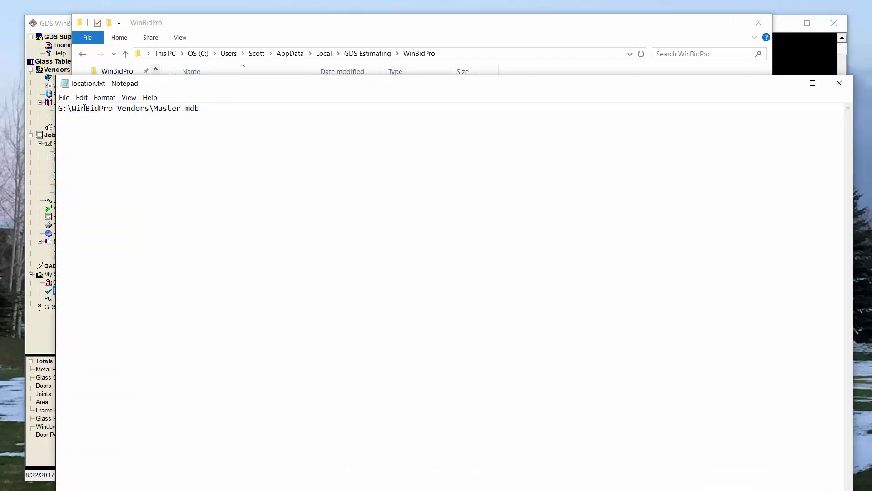
pyautogui.click(839, 83)
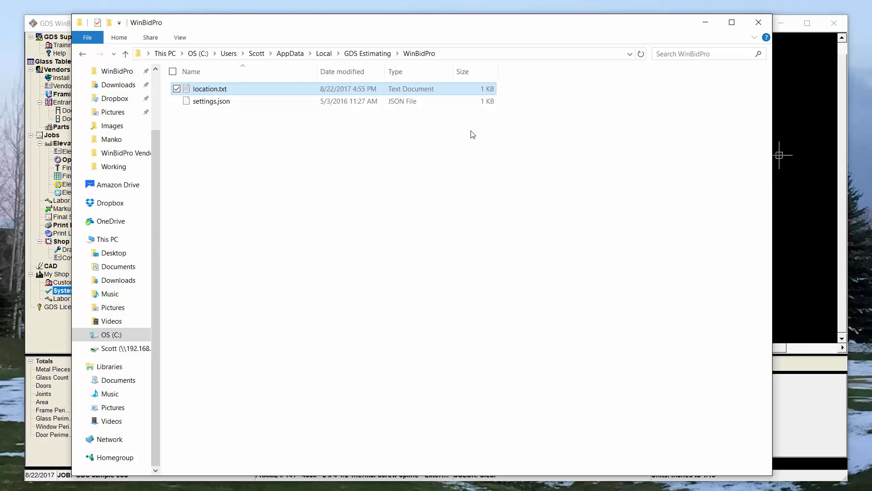
pyautogui.doubleClick(212, 90)
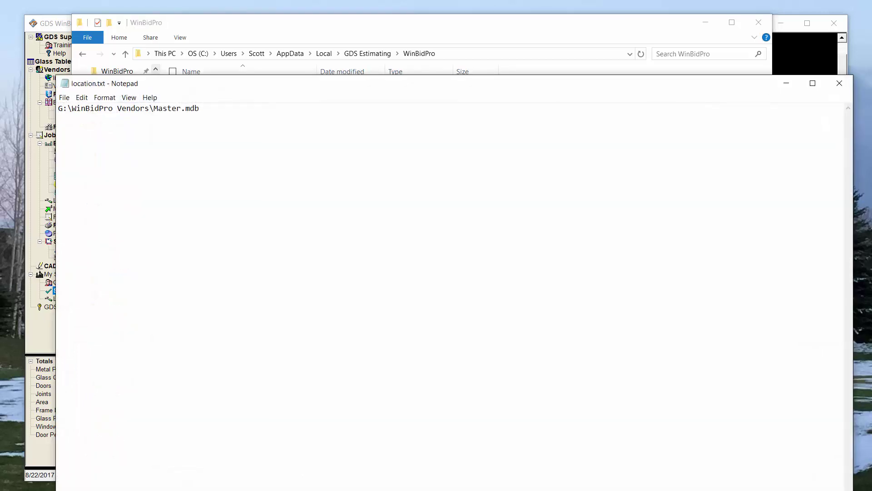
pyautogui.click(840, 88)
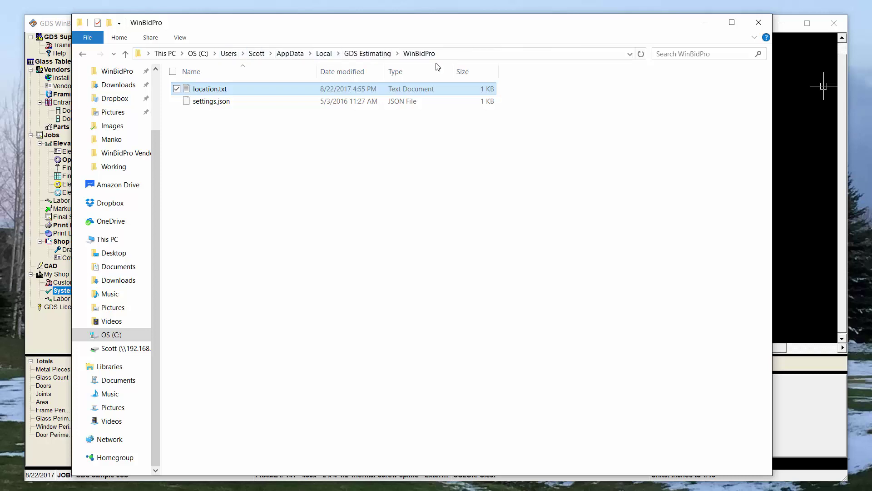
pyautogui.click(754, 25)
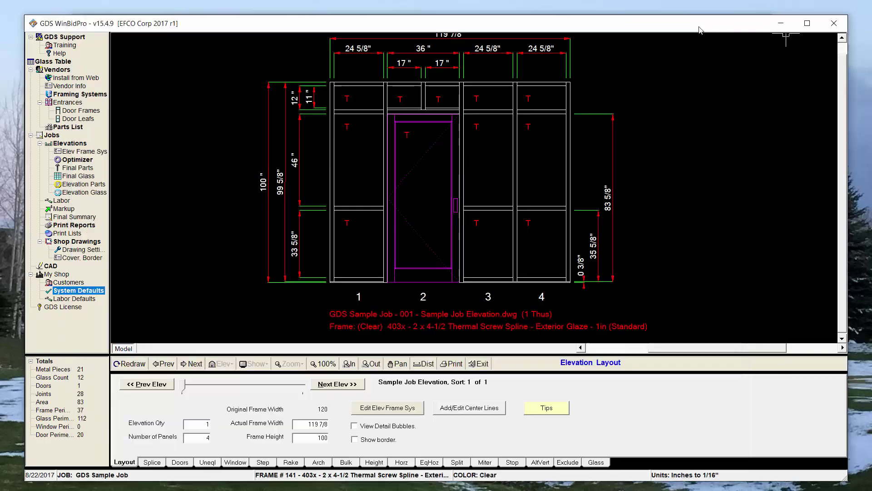